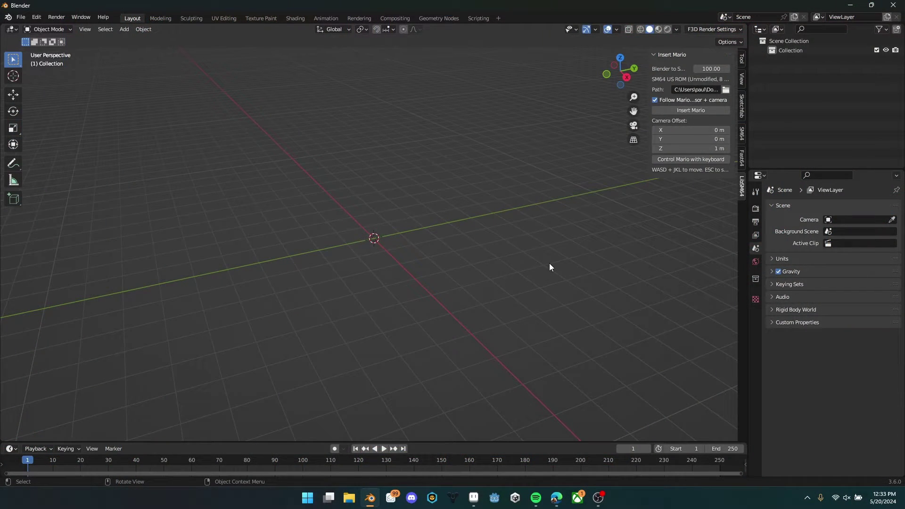
Switch to the web browser and examine the Super Mario 64 Bob-omb Battlefield 3D model on Sketchfab.
left_click(654, 55)
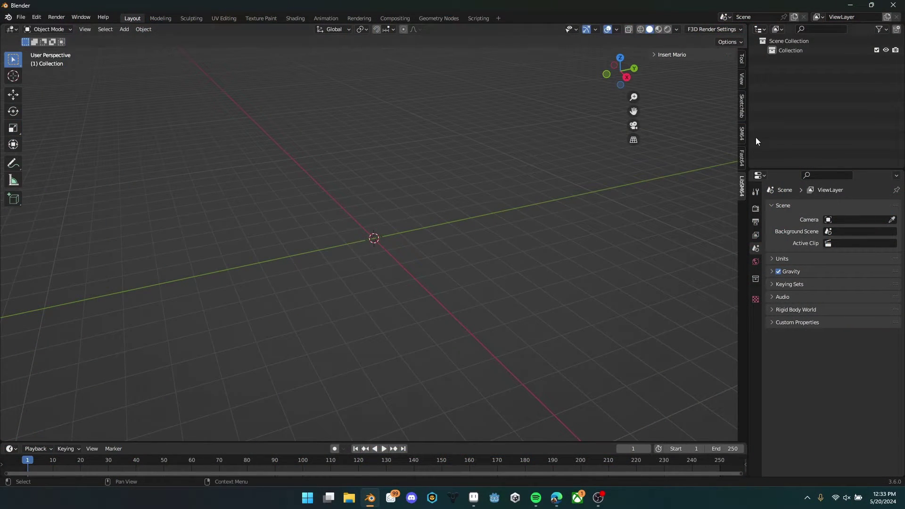
left_click(556, 500)
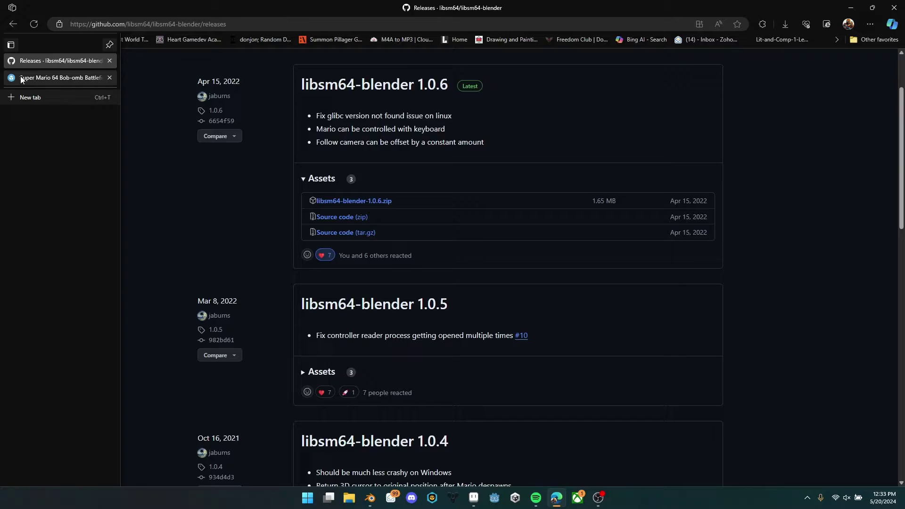
left_click(22, 78)
mouse_move(262, 215)
left_mouse_down()
mouse_move(384, 231)
mouse_move(418, 192)
mouse_move(325, 224)
left_mouse_up()
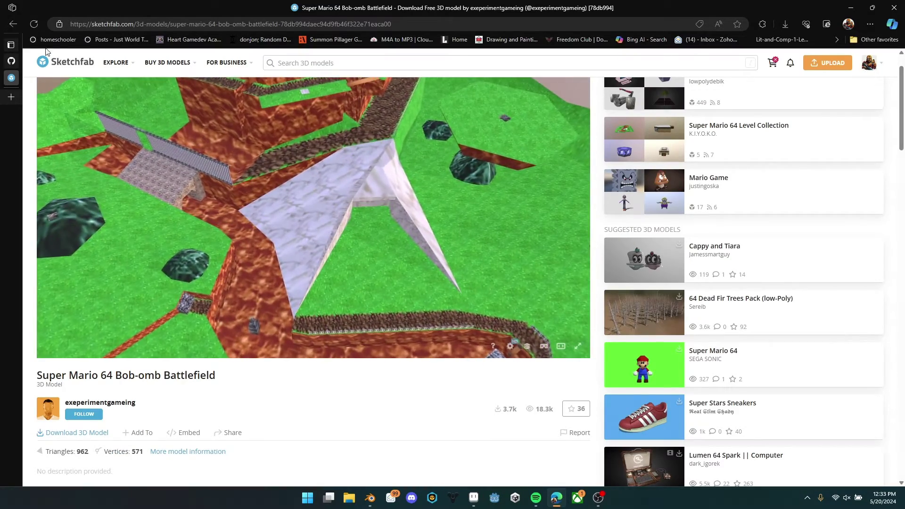
Examine the libsm64-blender 1.0.6 release and its assets on the GitHub releases page.
left_click(11, 61)
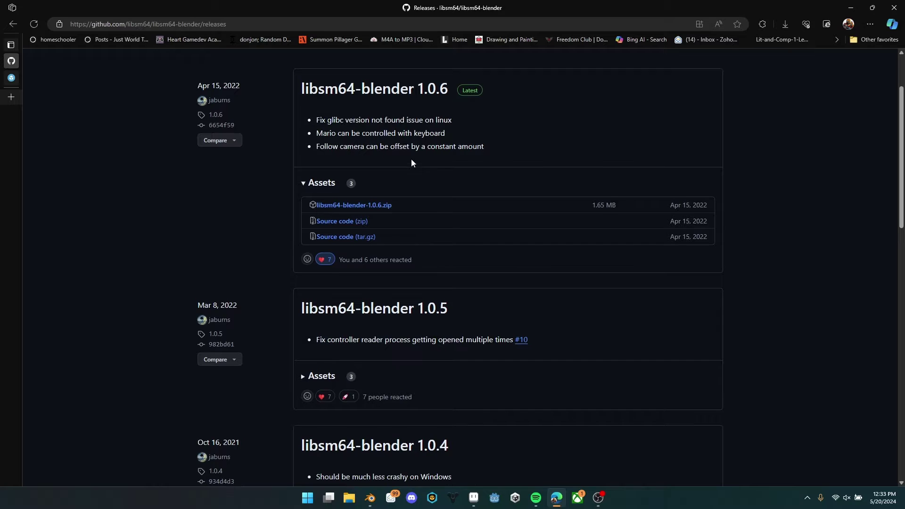
scroll(412, 159, "up", 1)
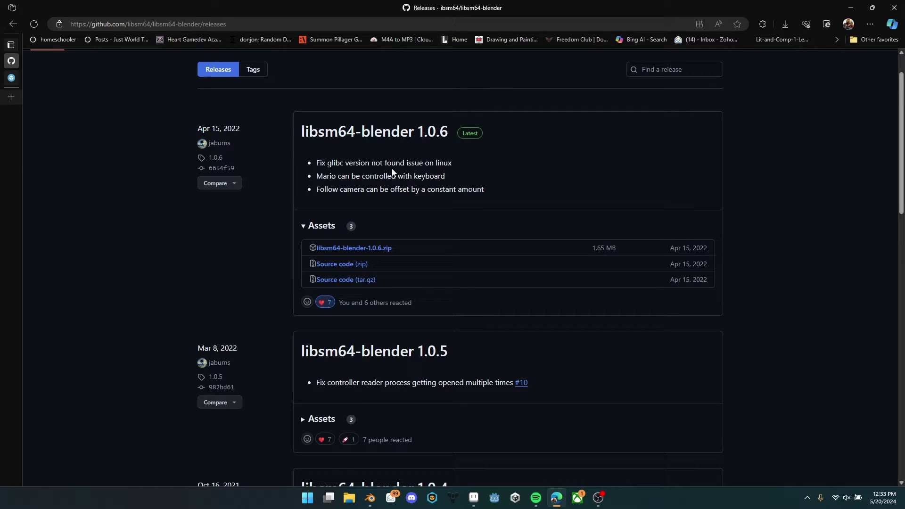
left_click_drag(449, 136, 300, 141)
left_click(622, 141)
left_click(598, 498)
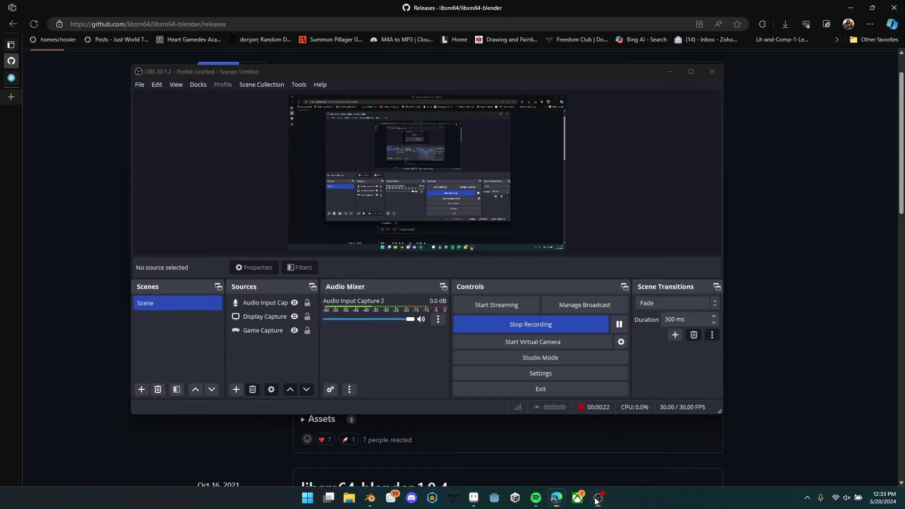
left_click(598, 499)
Switch to Blender, open the add-on preferences and look for libsm64-blender-1.0.6.zip in the Downloads folder without installing it.
left_click(363, 498)
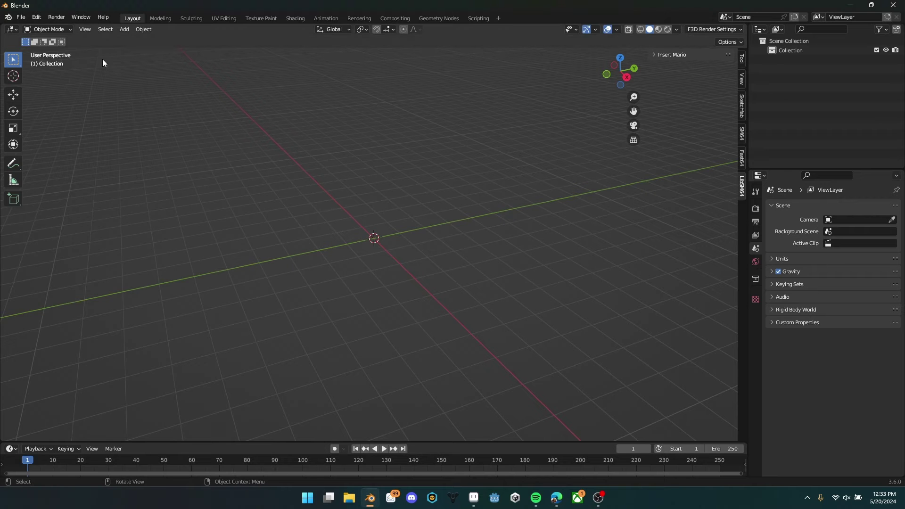
left_click(21, 17)
mouse_move(37, 17)
left_click(59, 152)
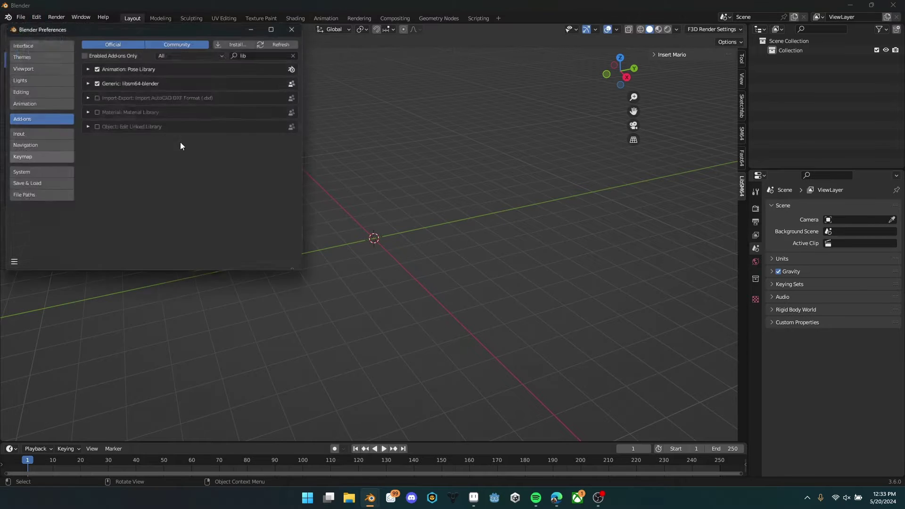
left_click(245, 44)
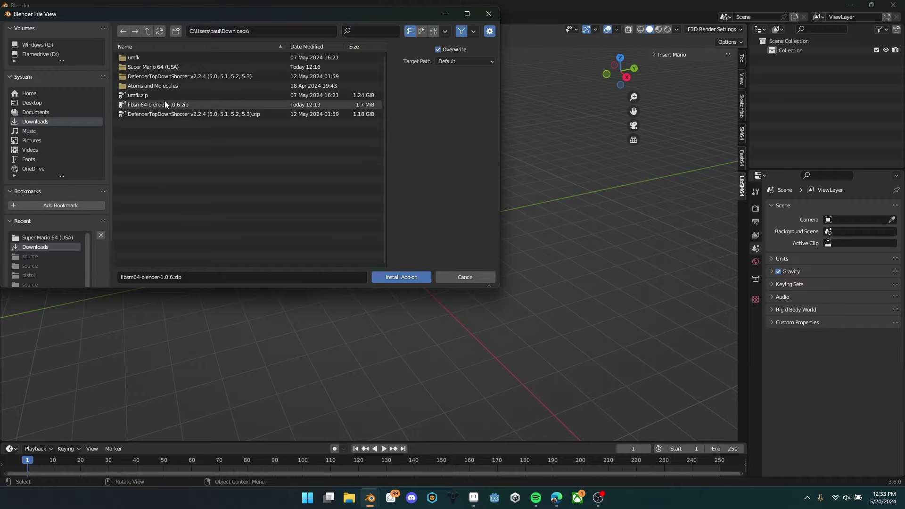
left_click(491, 19)
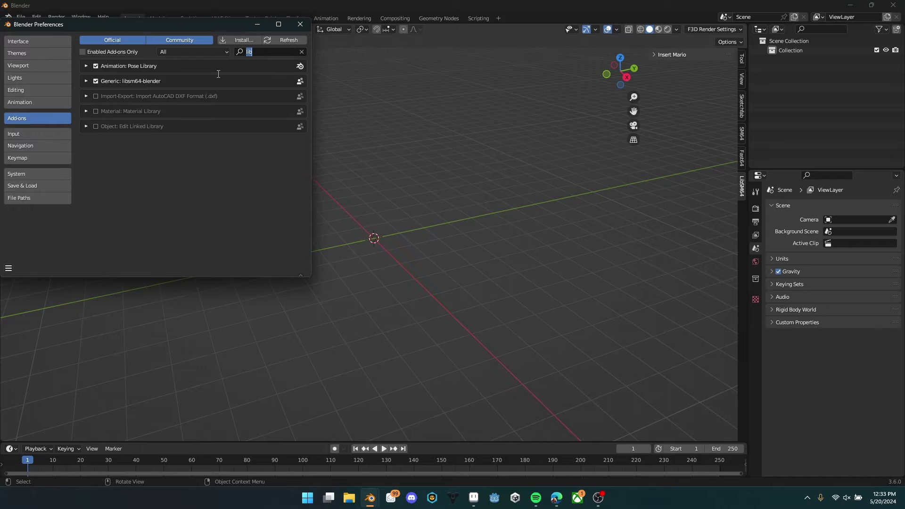
Expand the libsm64-blender add-on's details, make sure the add-on is enabled and close the preferences.
left_click(86, 82)
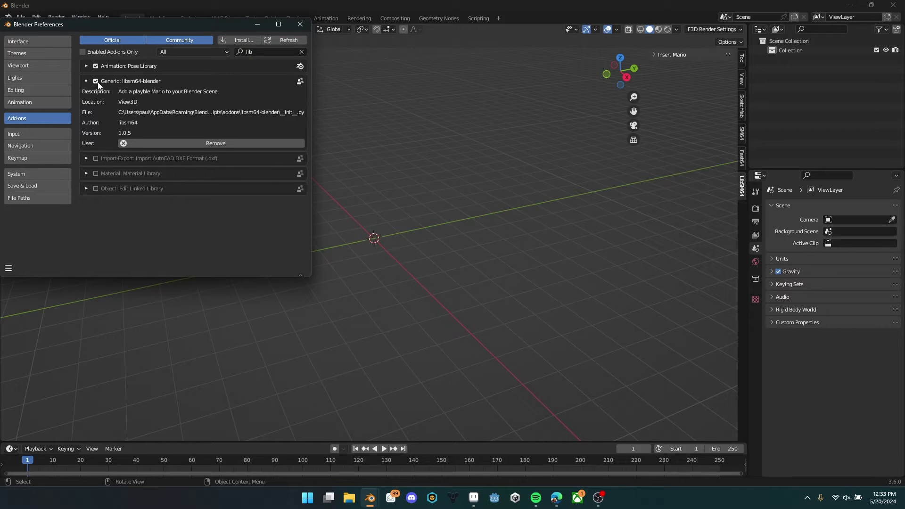
left_click(97, 82)
left_click(97, 82)
left_click(96, 82)
left_click(96, 82)
left_click(300, 24)
Expand the Insert Mario settings and look through the ROM folder and Downloads without choosing a file.
left_click(653, 55)
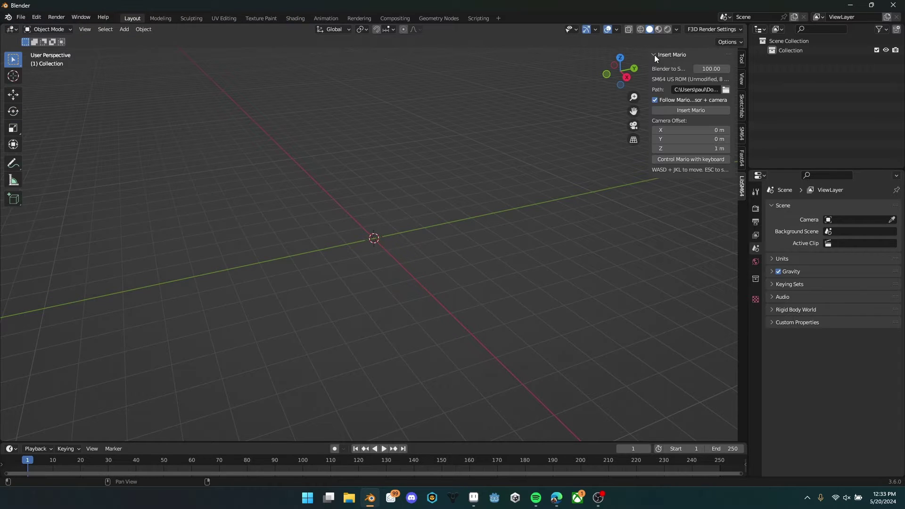
left_click(725, 89)
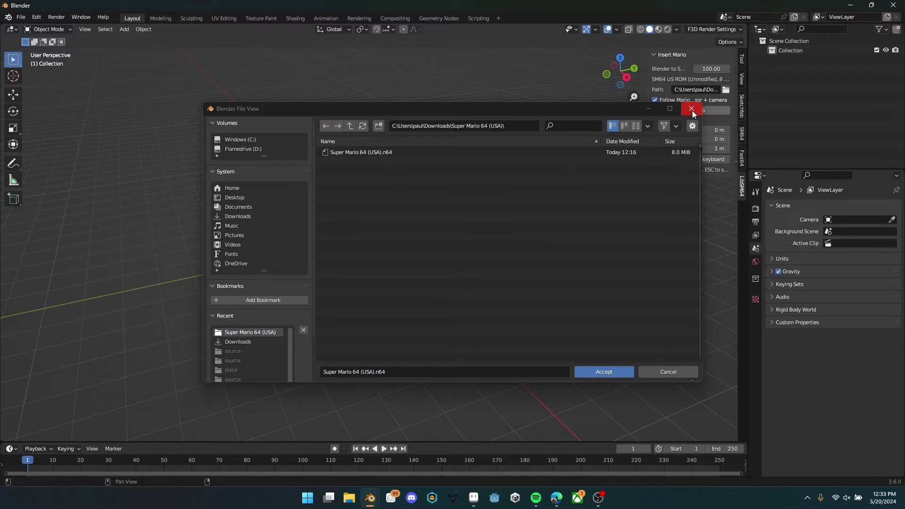
left_click(692, 109)
left_click(725, 89)
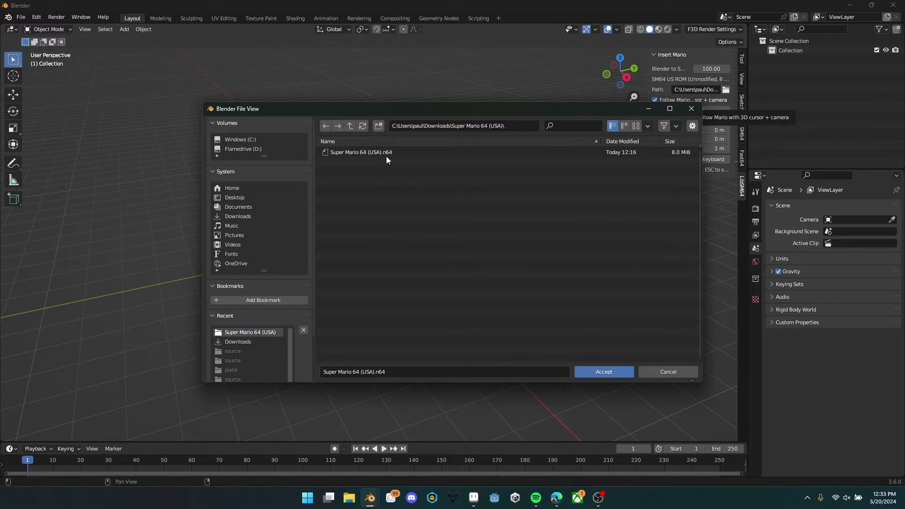
left_click(351, 126)
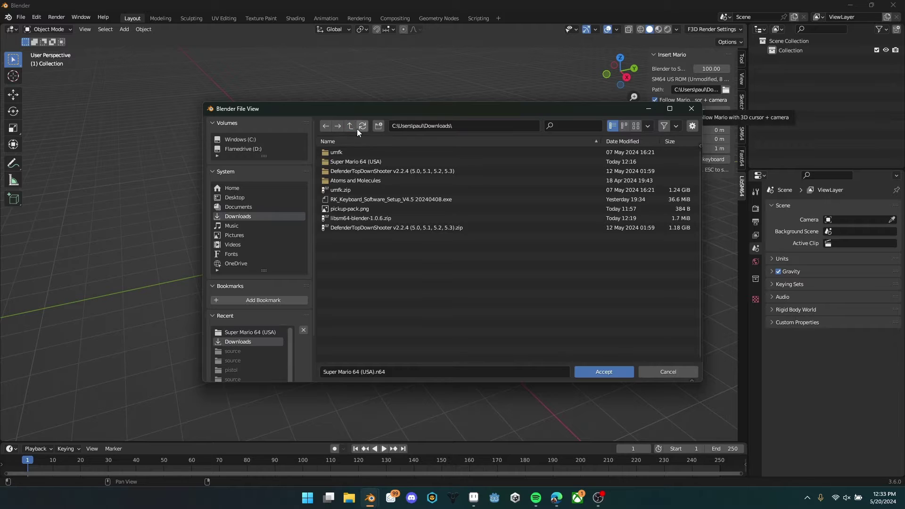
left_click(691, 110)
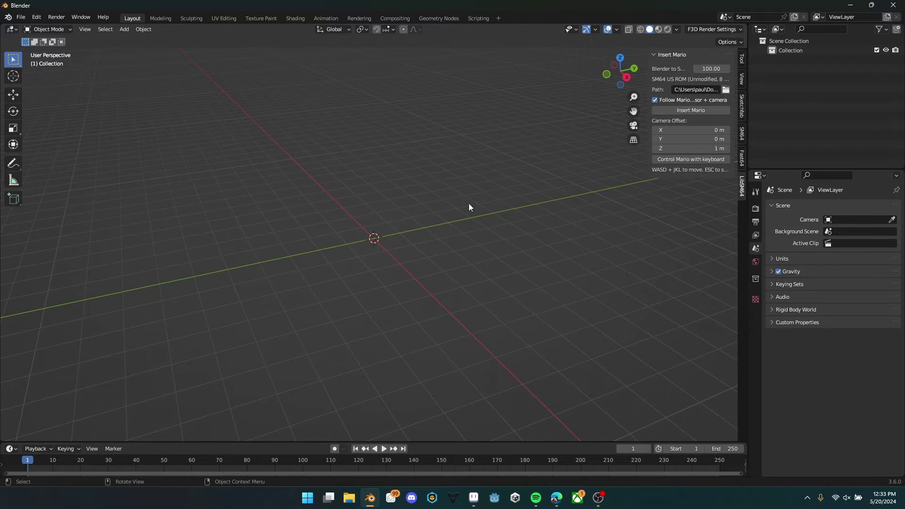
Add a plane mesh at the world origin and scale it up into a large floor.
middle_click_drag(389, 238, 429, 249)
key("shift+a")
mouse_move(423, 248)
left_click(478, 252)
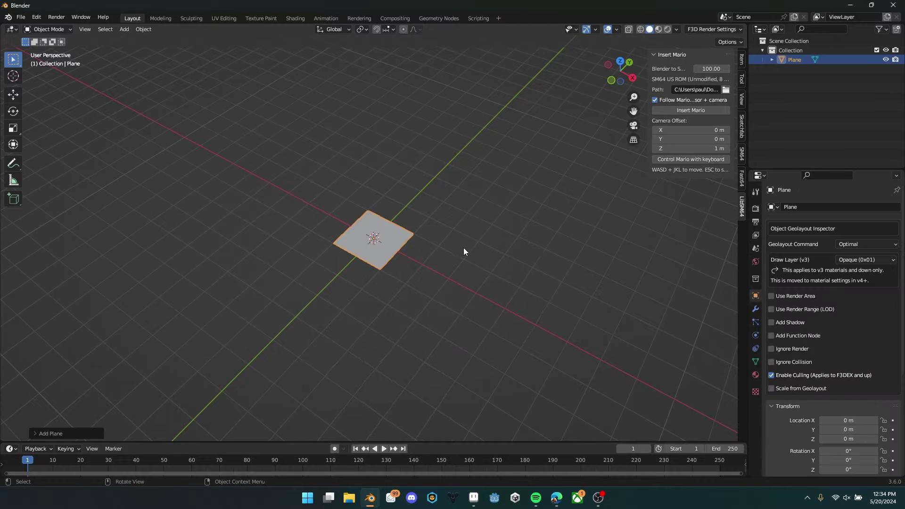
key("s")
left_click(1, 241)
middle_click_drag(376, 290, 561, 297)
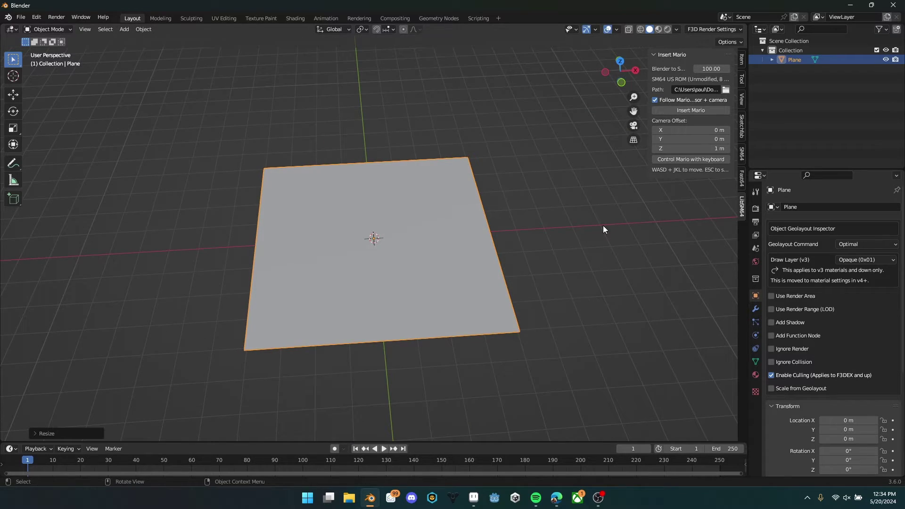
Try to insert Mario with the Super Mario 64 (USA).n64 ROM.
left_click(679, 110)
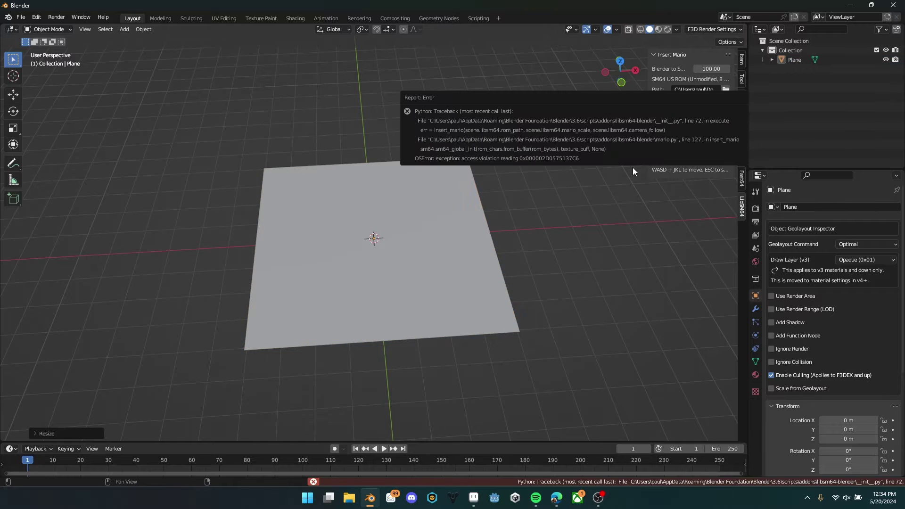
middle_click_drag(565, 264, 613, 184)
left_click(694, 110)
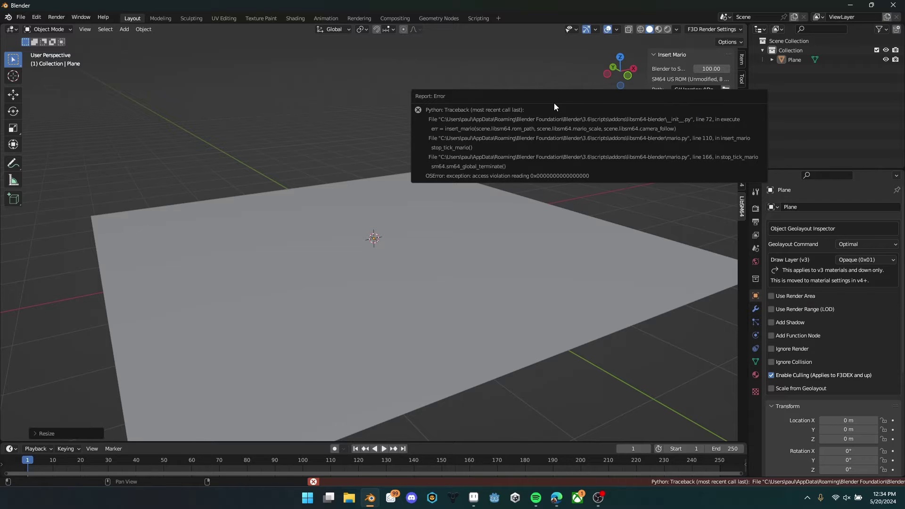
Set the SM64 ROM path to C:\sm64.us.z64 and insert Mario onto the plane.
left_click(726, 90)
left_click(248, 208)
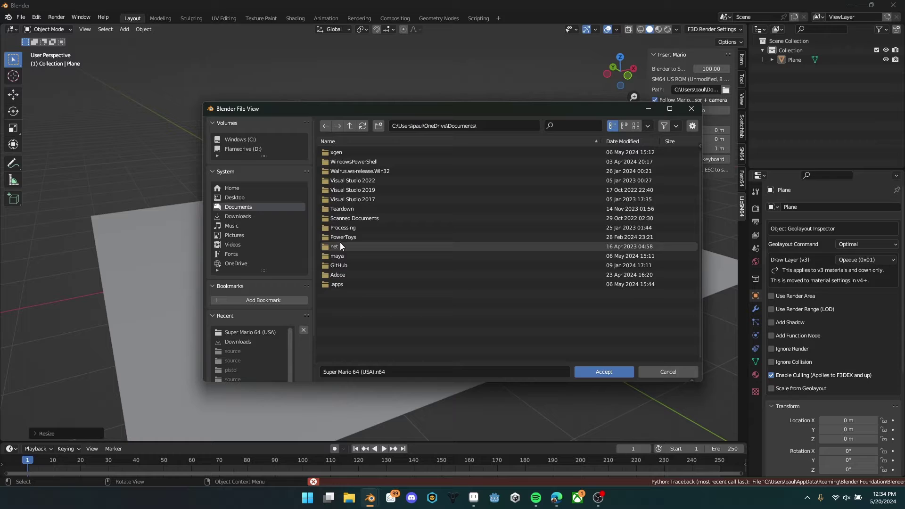
left_click(232, 197)
left_click(230, 187)
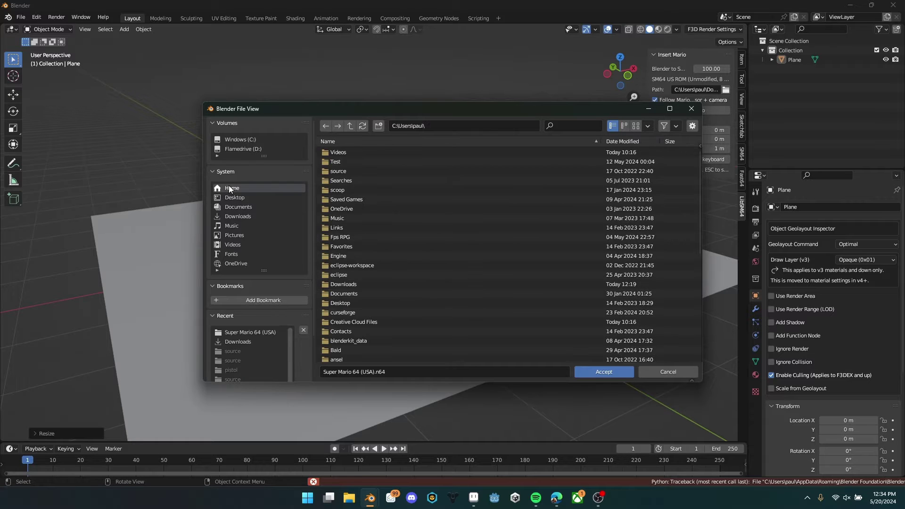
scroll(397, 321, "down", 10)
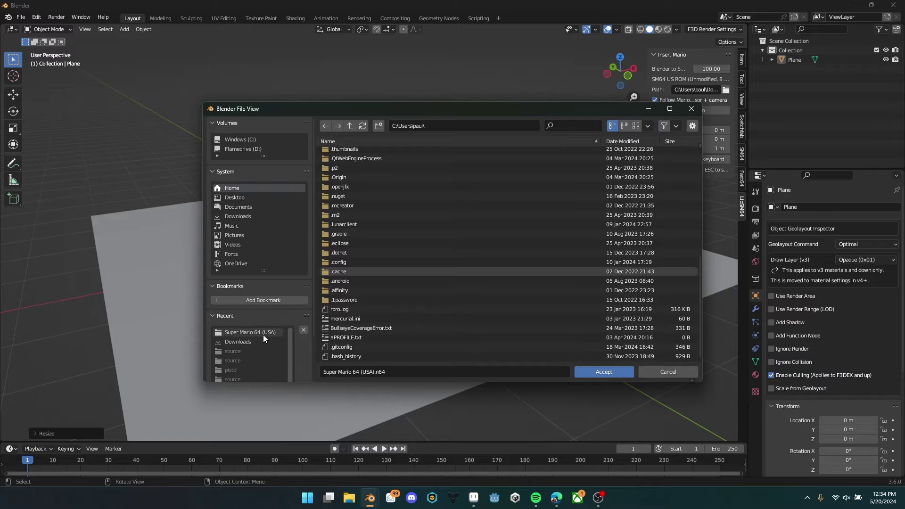
left_click(242, 149)
left_click(255, 139)
double_click(352, 301)
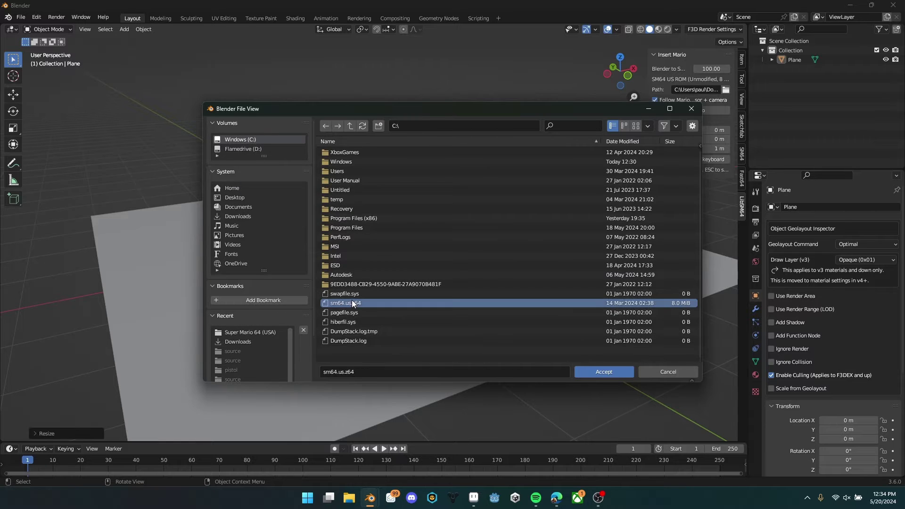
left_click(690, 110)
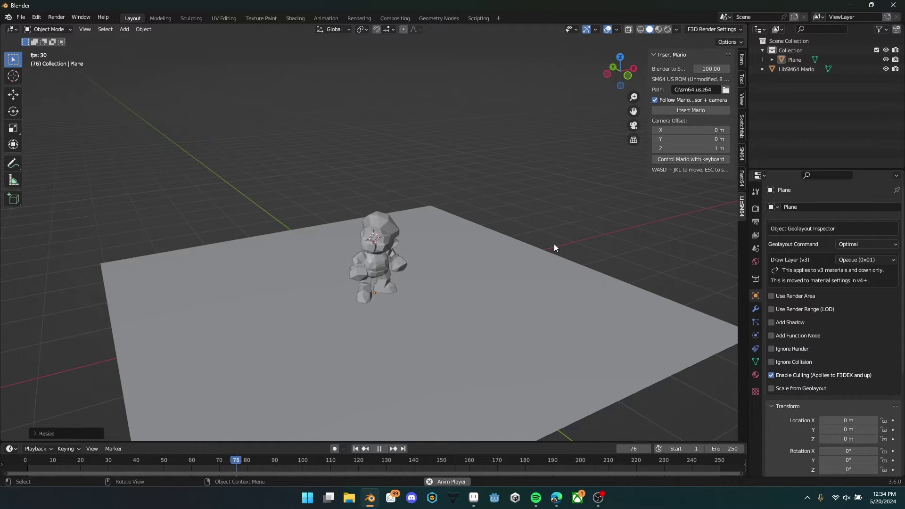
Enable keyboard control of Mario and test his movement by running and jumping around the plane.
left_click(686, 162)
key("d")
key("a")
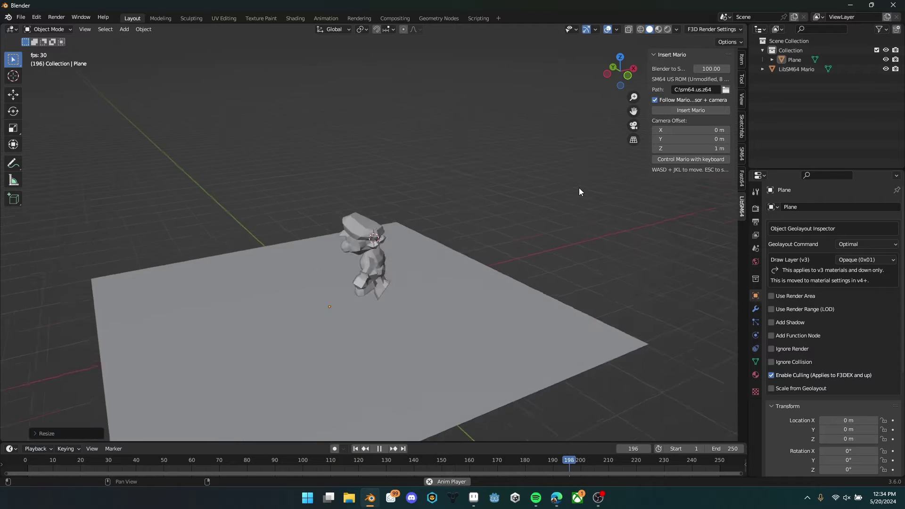
key("j")
key("d")
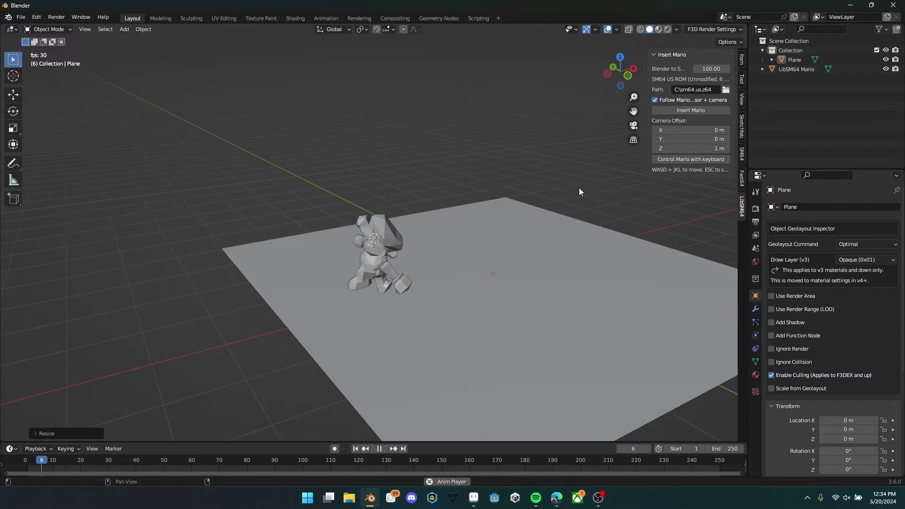
key("a")
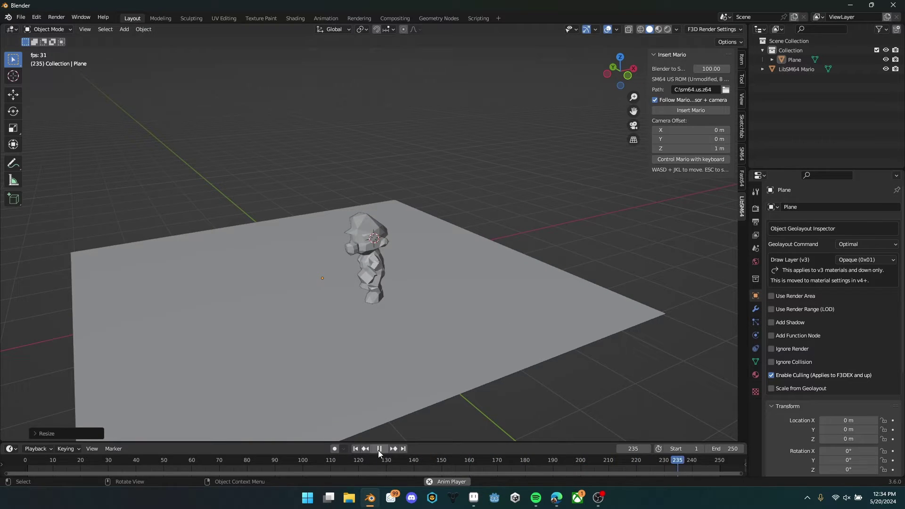
Stop playback at the first frame and reinsert Mario at a Blender to SM64 scale of 45.94 with camera following off.
left_click(356, 449)
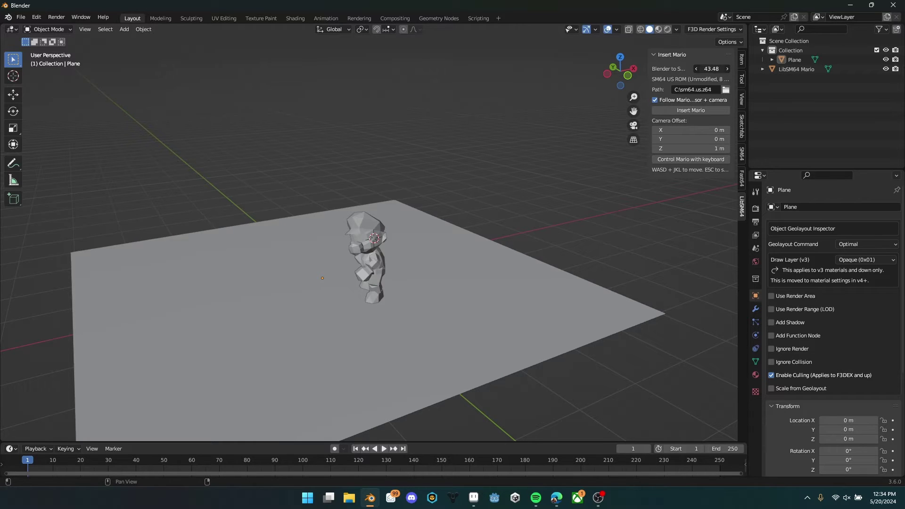
left_click(689, 110)
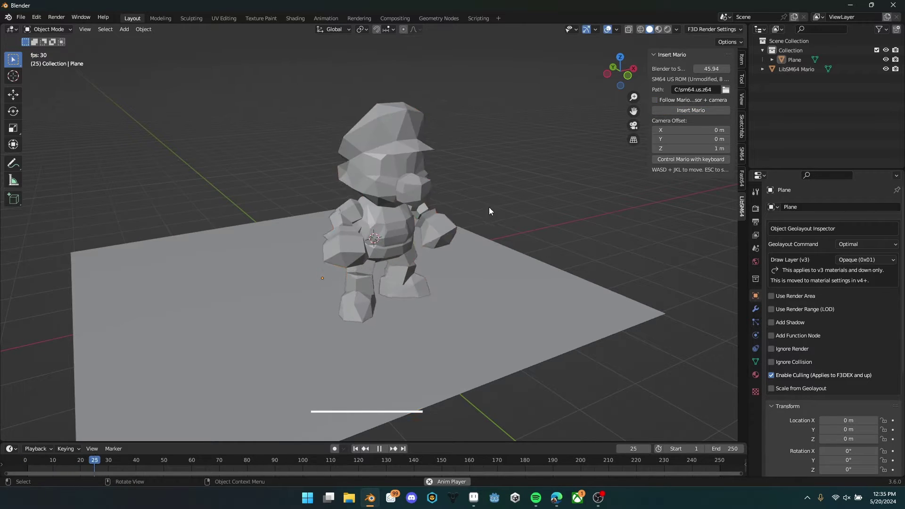
Set the Blender to SM64 scale to 1000 and reinsert Mario.
left_click(705, 68)
type("1000")
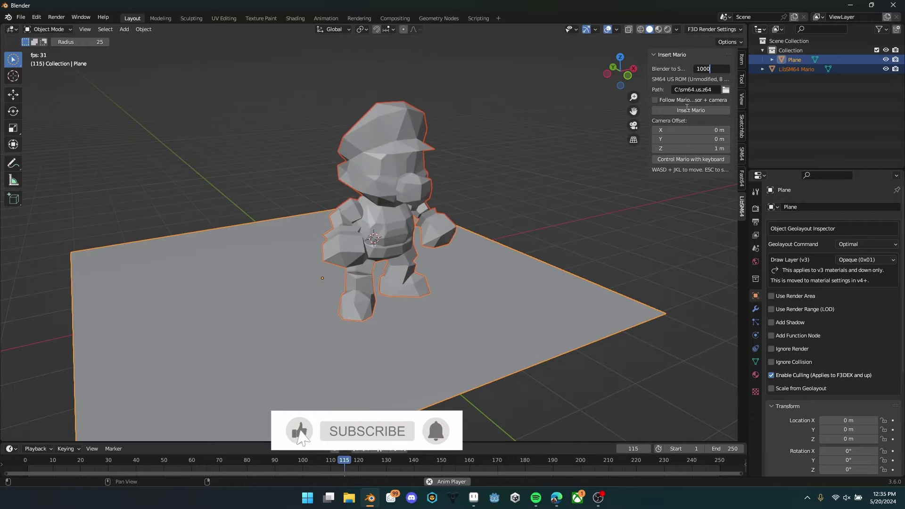
key("Return")
left_click(688, 110)
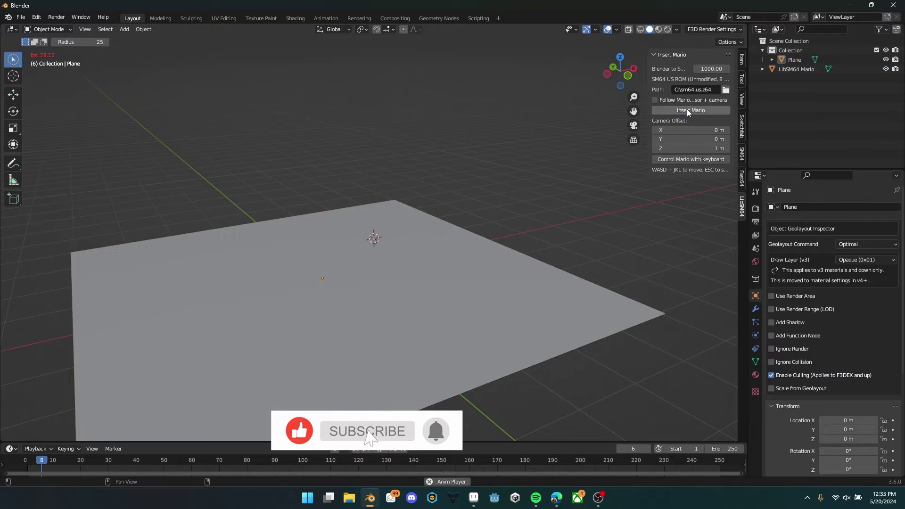
Set the Blender to SM64 scale to 200 and reinsert Mario on the plane.
left_click(710, 69)
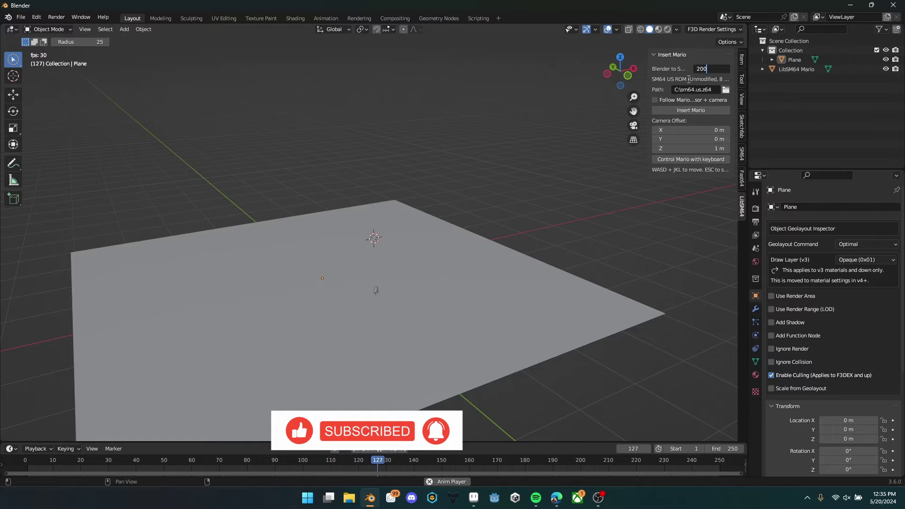
key("Return")
left_click(683, 111)
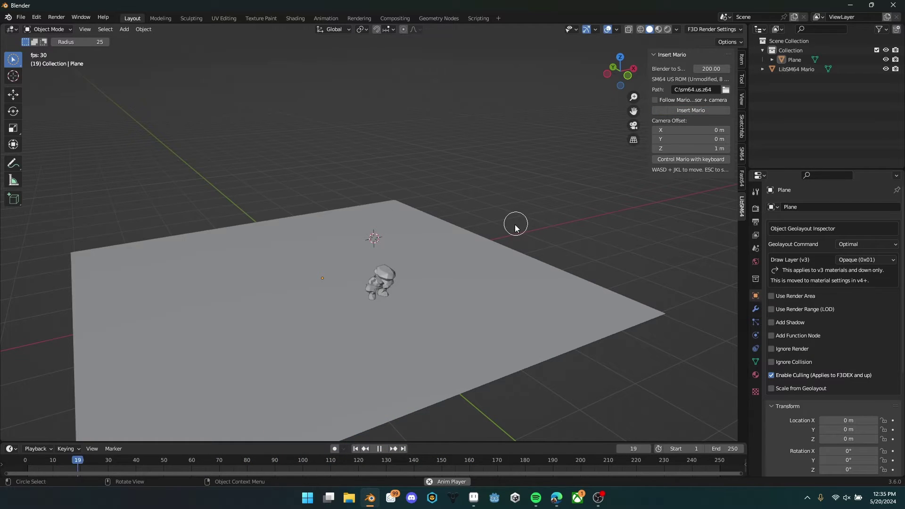
middle_click_drag(541, 224, 280, 162)
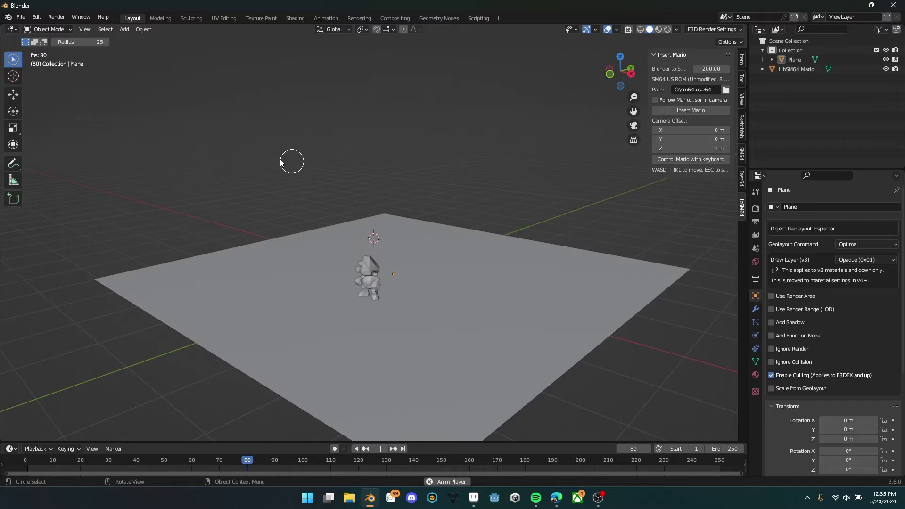
Stop the Mario playback and delete both the plane and the LibSM64 Mario object from the scene.
left_click_drag(8, 65, 49, 64)
middle_click_drag(332, 126, 413, 272)
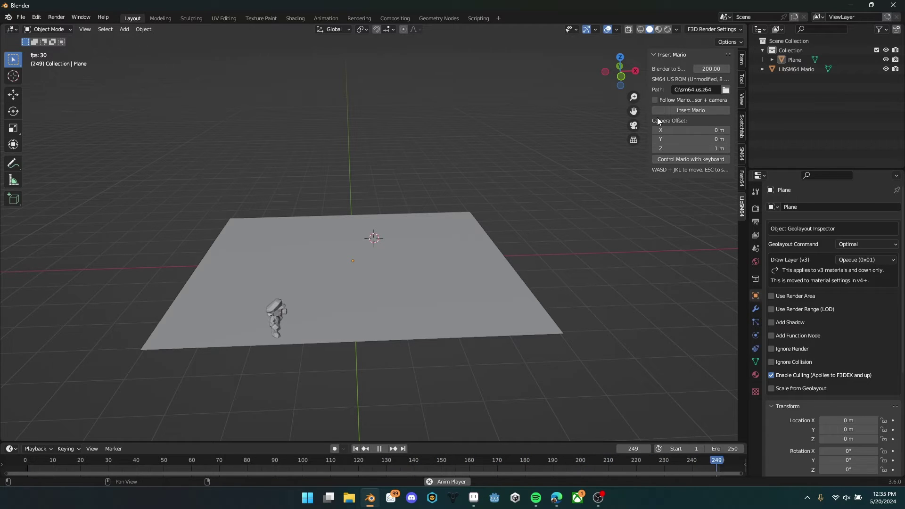
key("Escape")
key("a")
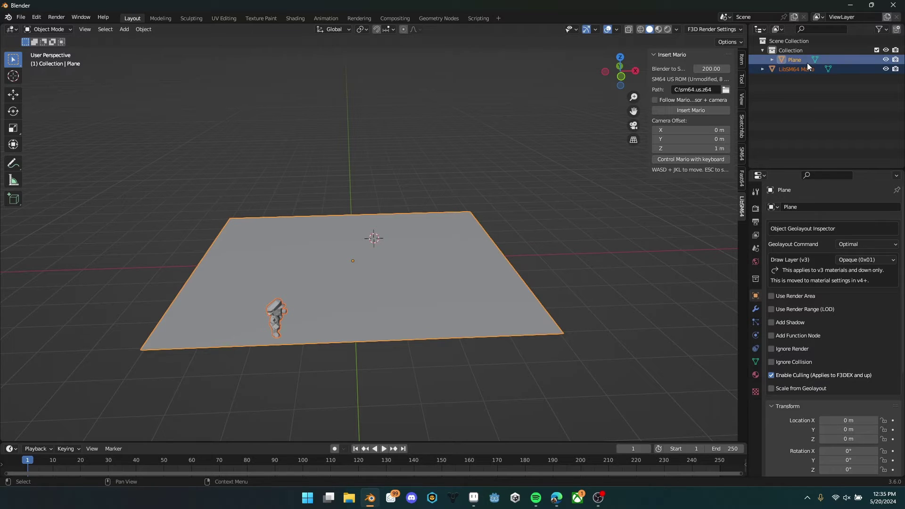
key("Delete")
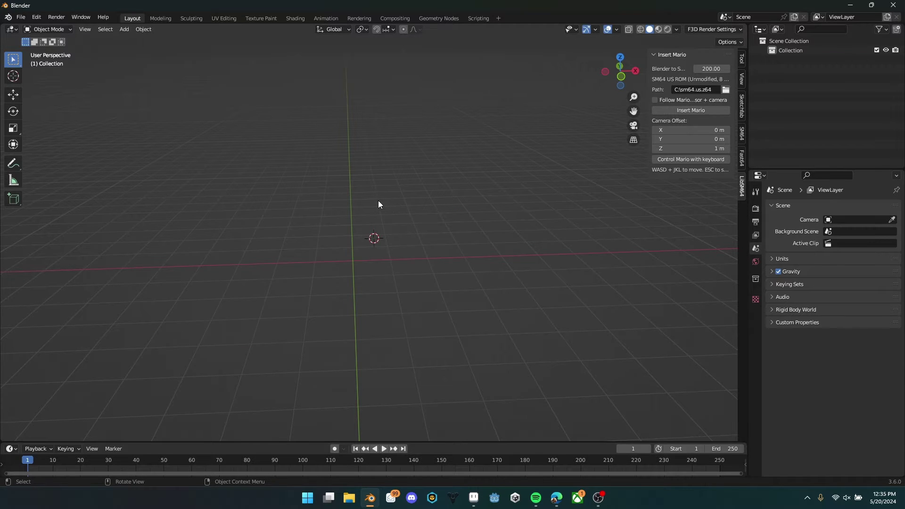
middle_click_drag(378, 204, 57, 65)
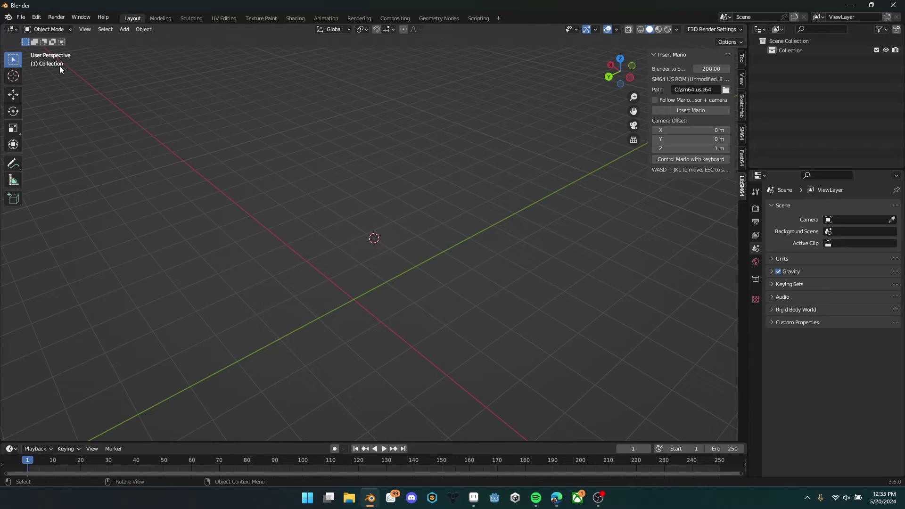
left_click(347, 498)
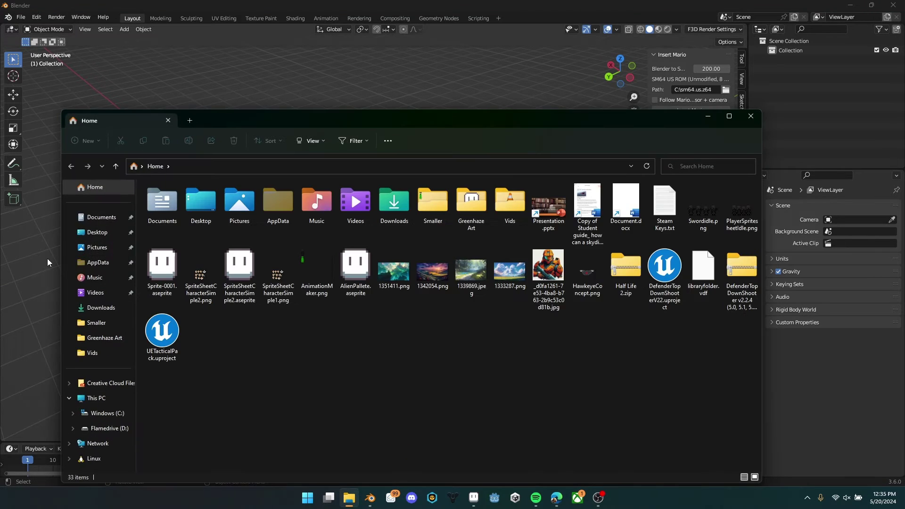
left_click(100, 216)
left_click(98, 312)
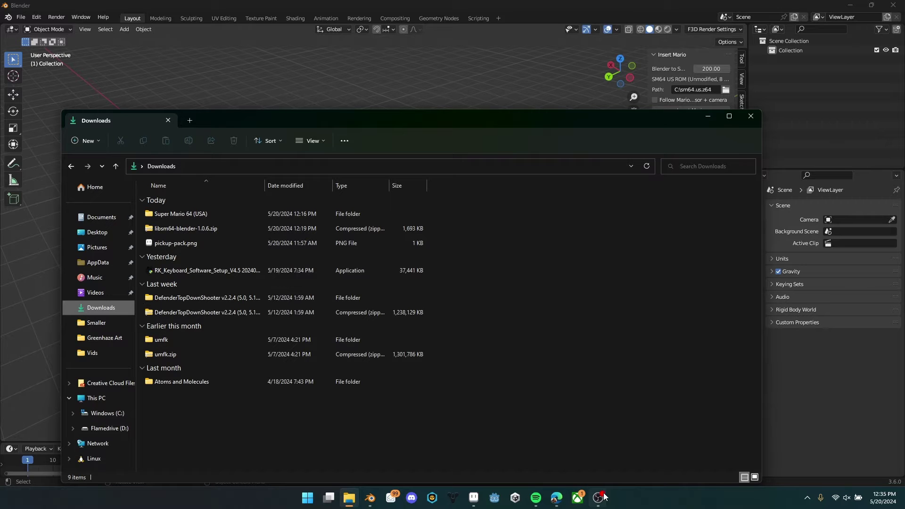
Switch to the browser and download the Super Mario 64 Bob-omb Battlefield model from Sketchfab in its original OBJ format.
left_click(555, 497)
key("ctrl+Tab")
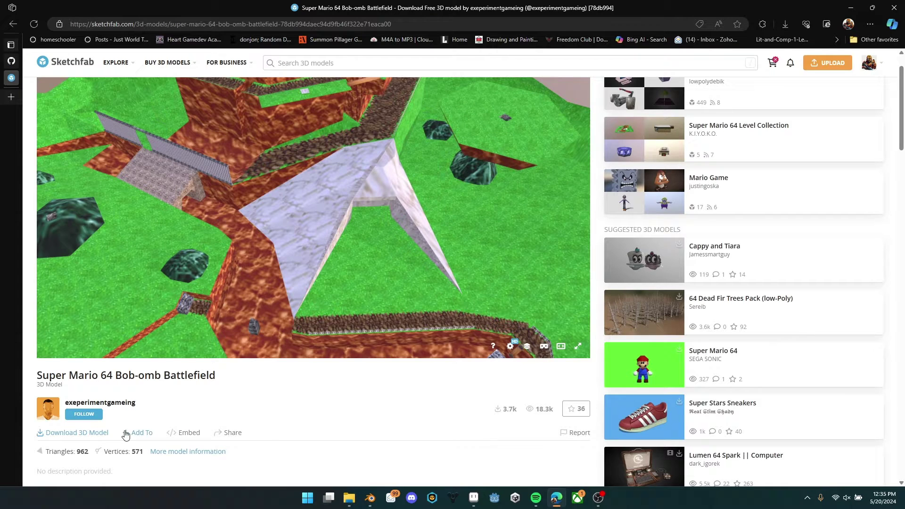
left_click(99, 436)
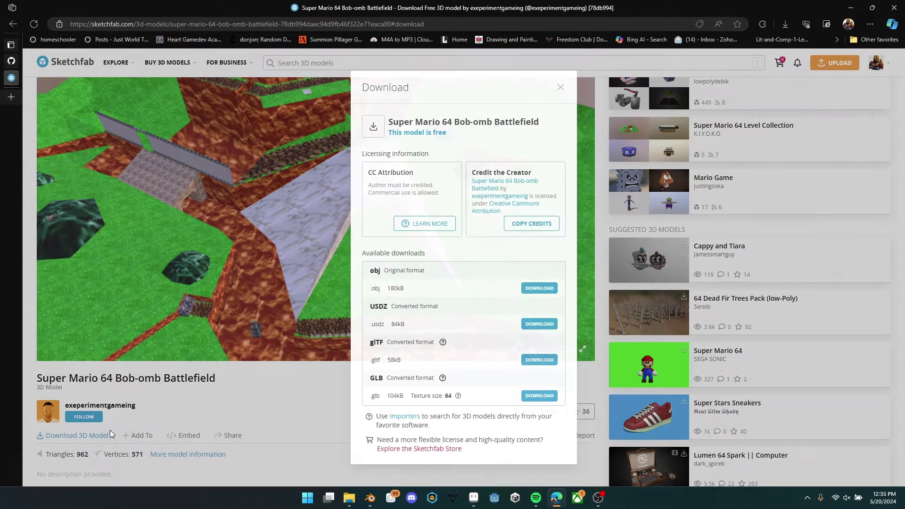
left_click(543, 286)
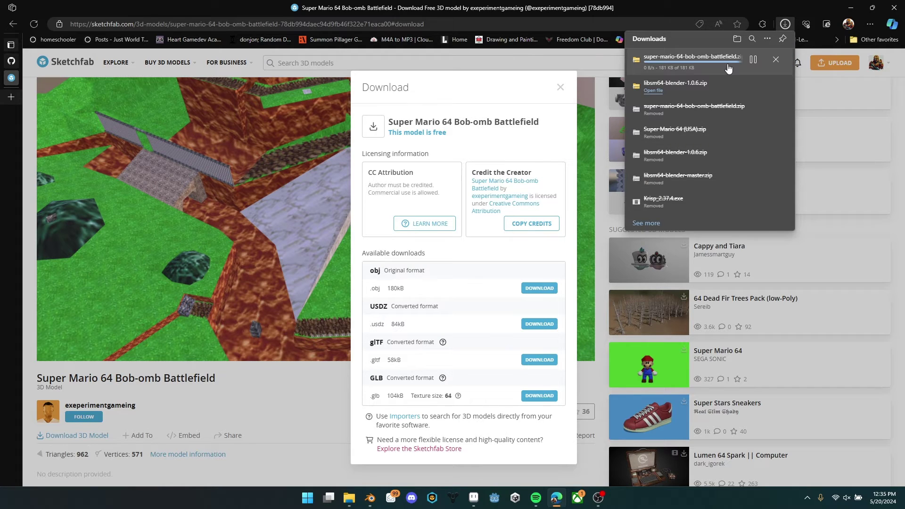
Show the downloaded super-mario-64-bob-omb-battlefield.zip in its folder and extract it into Downloads.
left_click(746, 60)
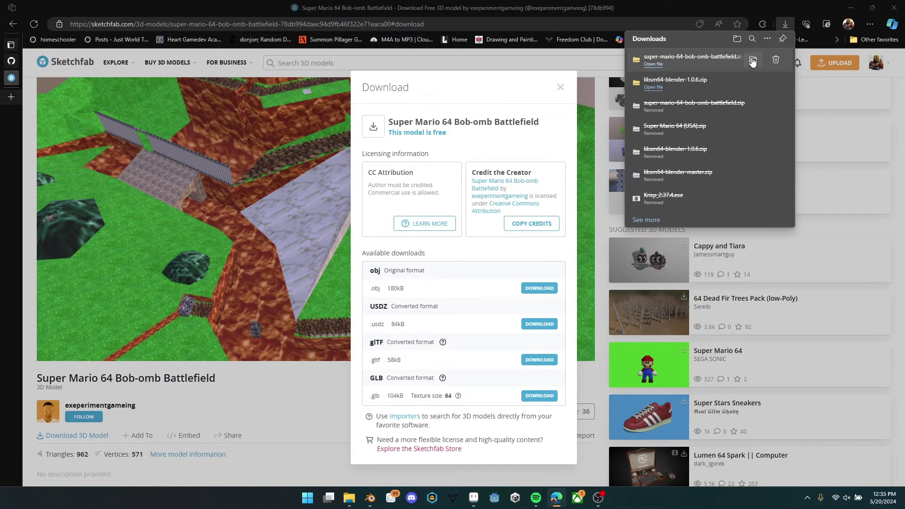
double_click(206, 104)
key("alt+Left")
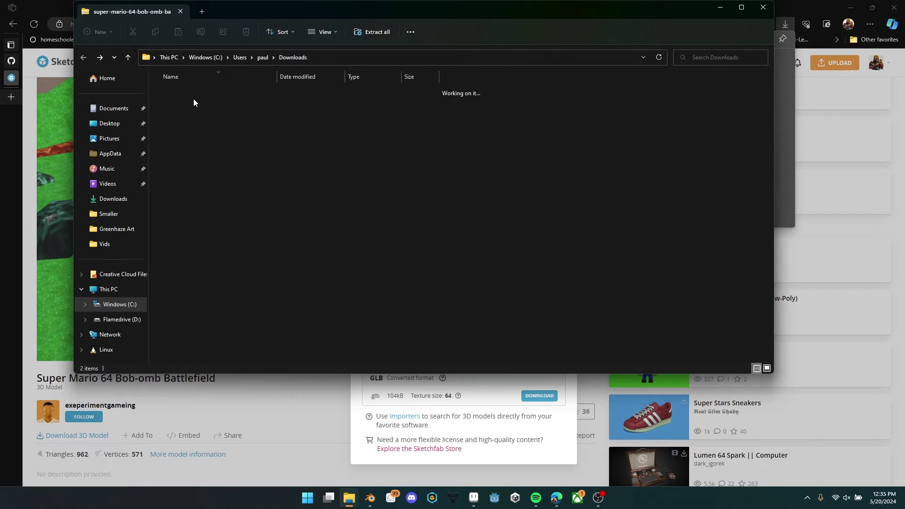
left_click(372, 31)
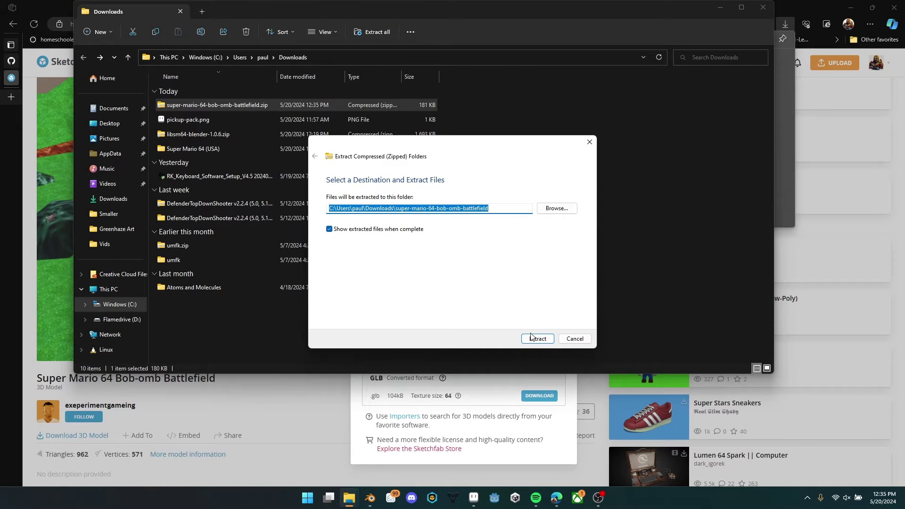
left_click(535, 338)
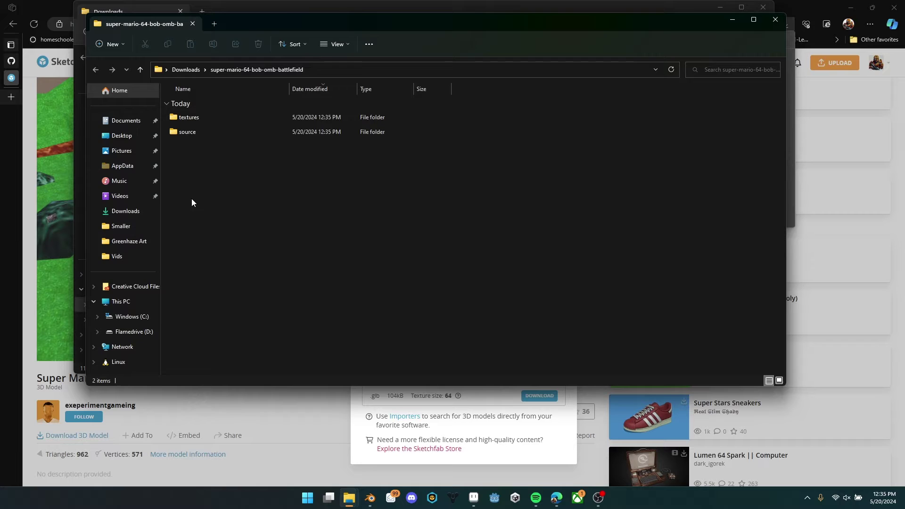
left_click(775, 20)
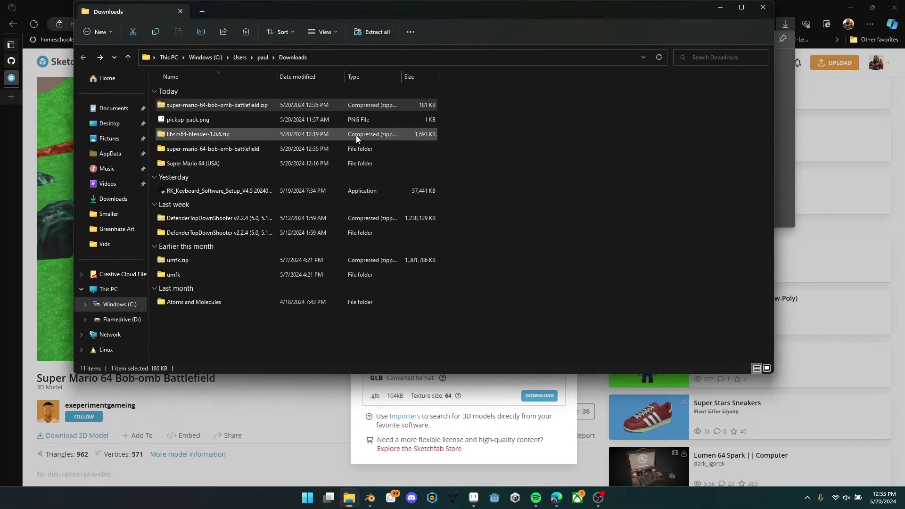
Extract the nested Bob-omb Battlefield archive in the extracted download's source folder and open the resulting folder to view its files.
double_click(202, 159)
key("alt+Left")
double_click(202, 149)
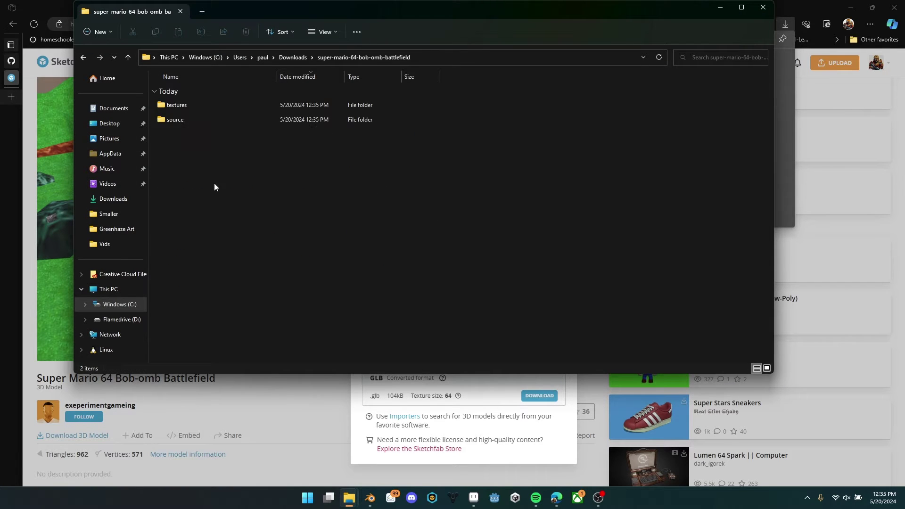
double_click(179, 119)
double_click(193, 103)
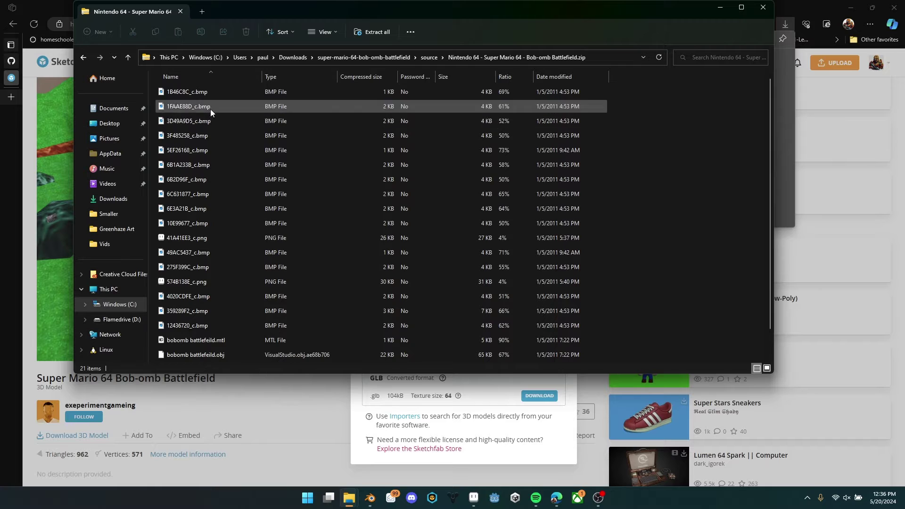
key("alt+Left")
right_click(176, 104)
left_click(247, 197)
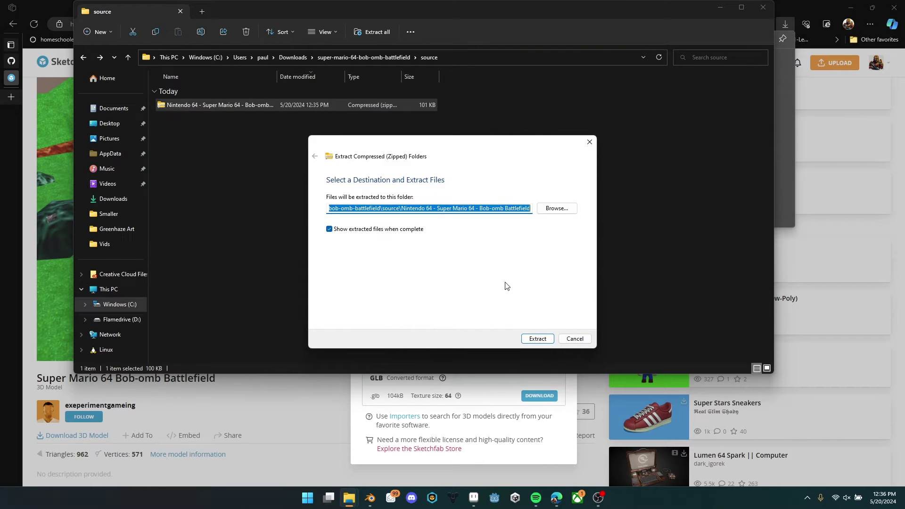
left_click(533, 340)
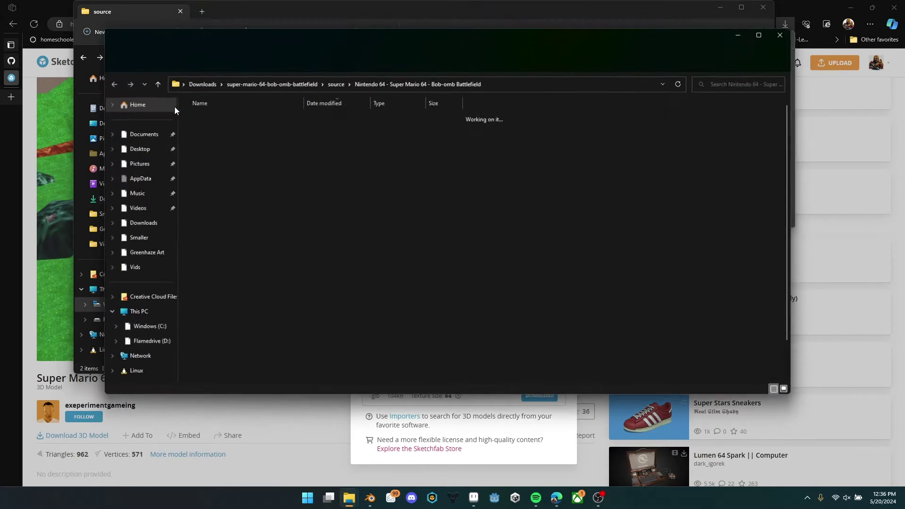
left_click(788, 33)
double_click(207, 122)
scroll(210, 134, "down", 1)
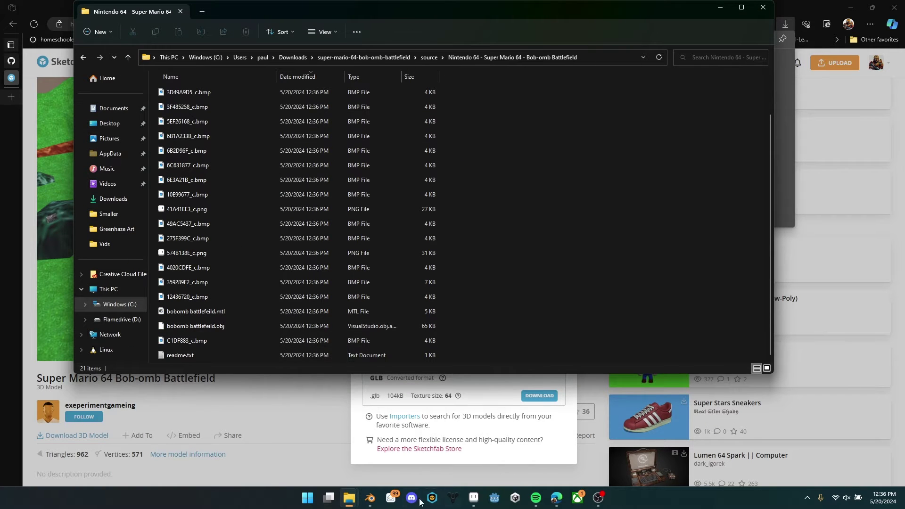
Switch to Blender and import bobomb battlefeild.obj from the extracted source folder with the legacy Wavefront OBJ importer.
left_click(372, 500)
left_click(21, 17)
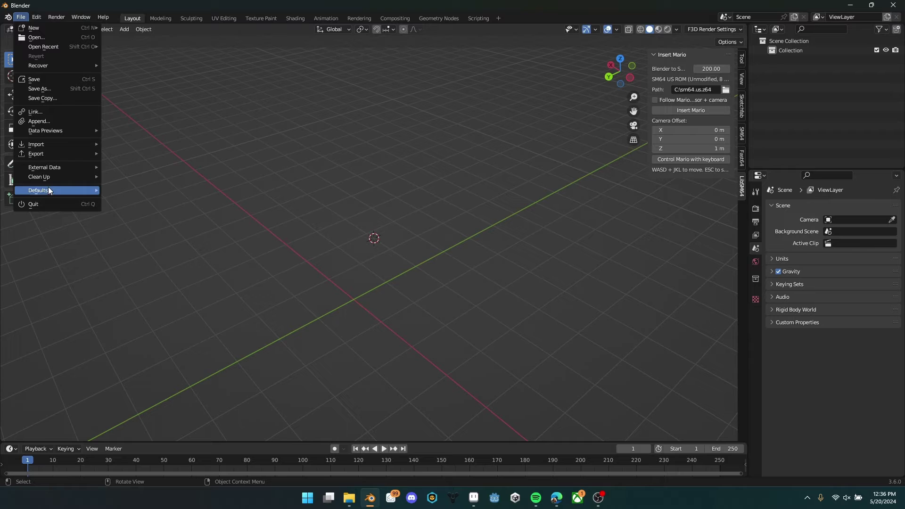
mouse_move(41, 145)
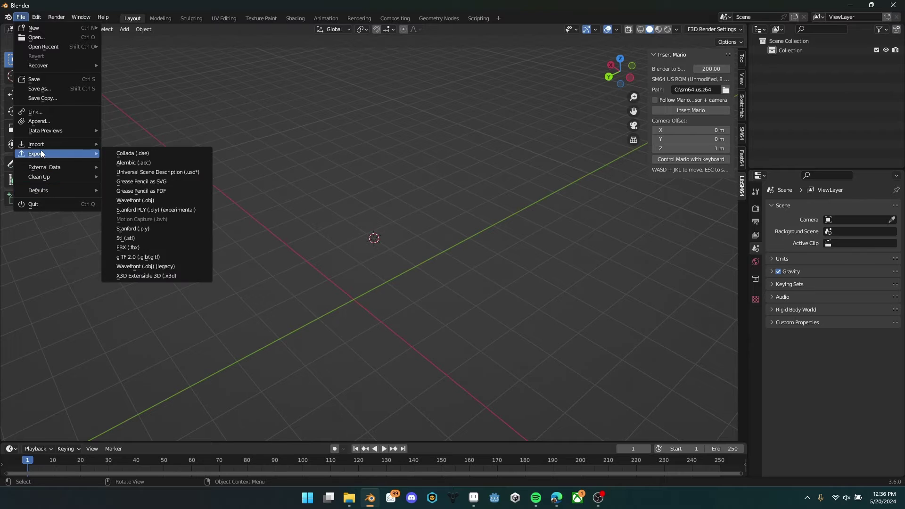
left_click(160, 266)
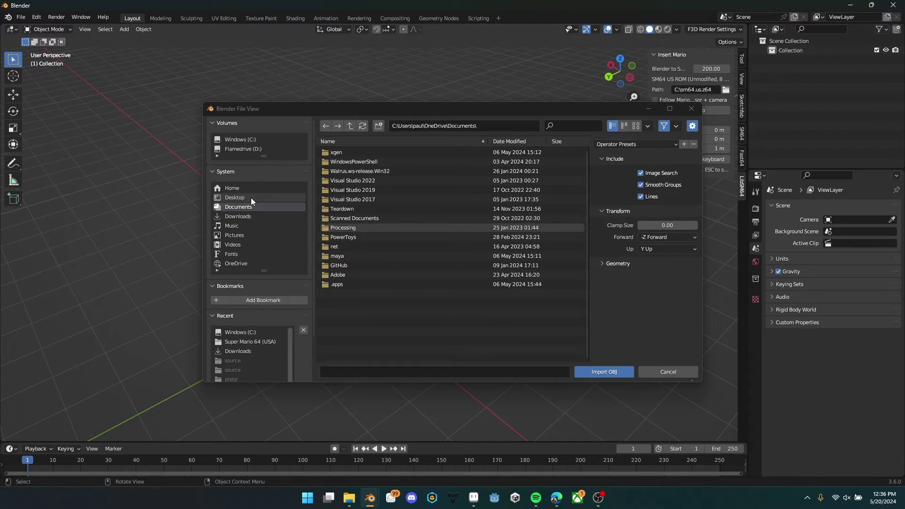
left_click(236, 216)
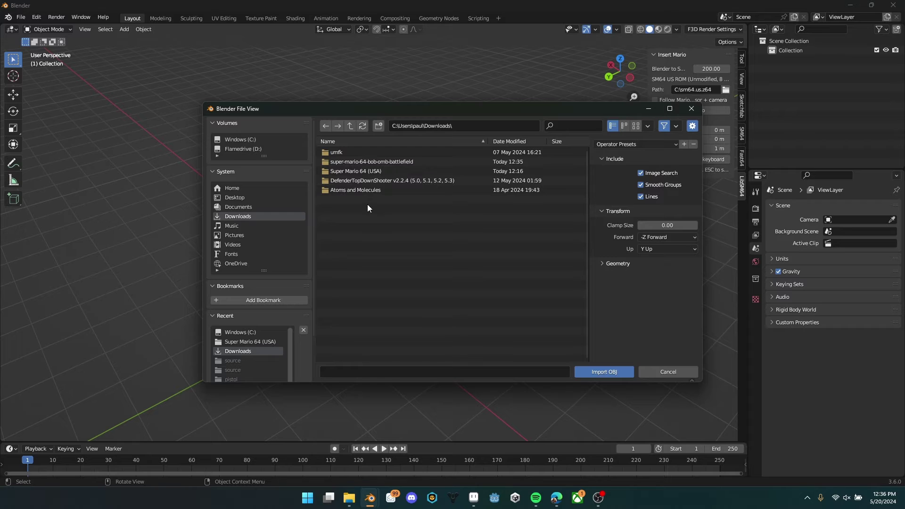
double_click(355, 161)
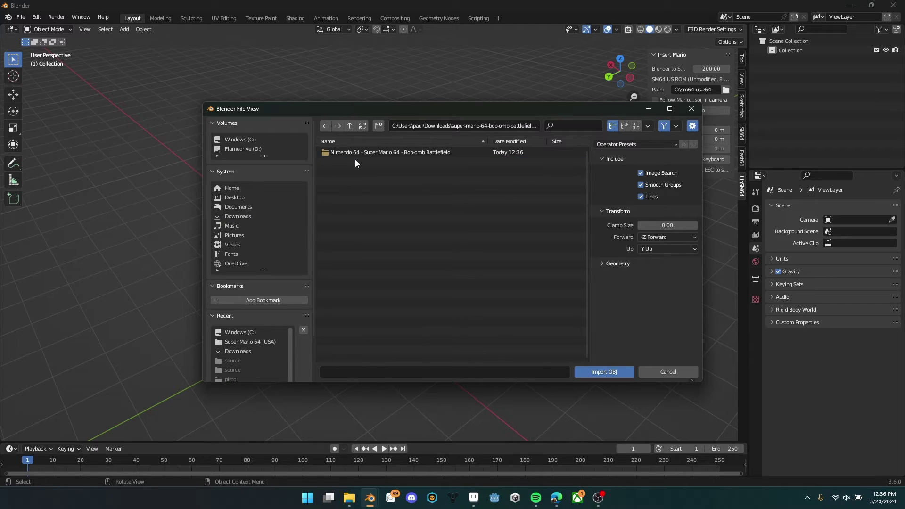
left_click(354, 157)
double_click(355, 152)
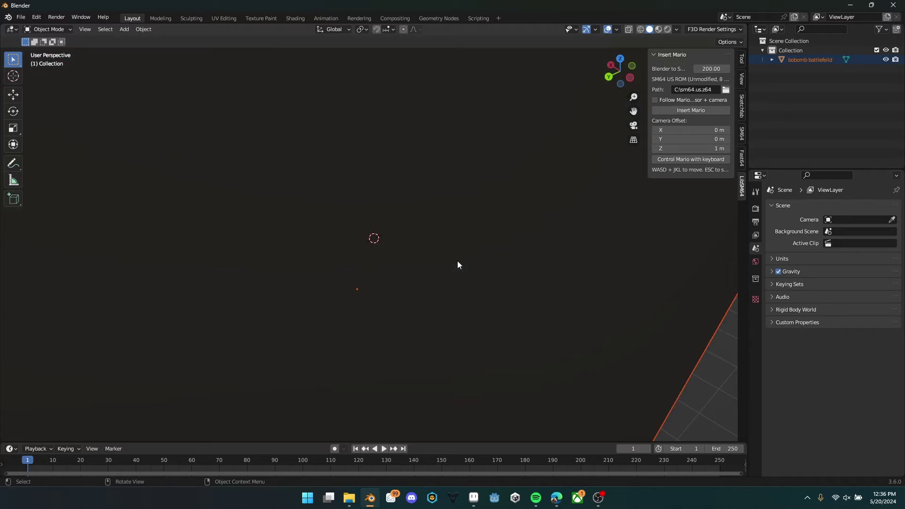
Scale the imported battlefield down uniformly until the whole level fits well within the view.
scroll(460, 245, "up", 8)
key("s")
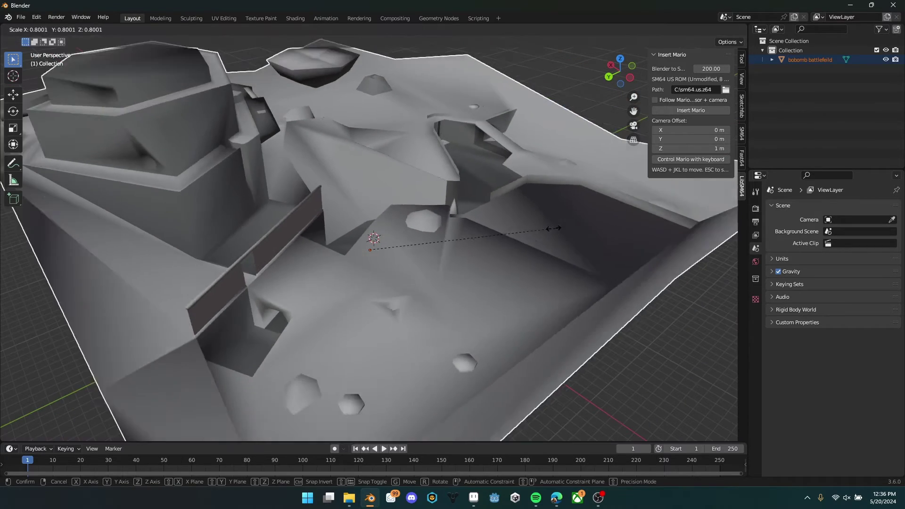
left_click(397, 246)
scroll(499, 242, "up", 4)
middle_click_drag(498, 243, 342, 222)
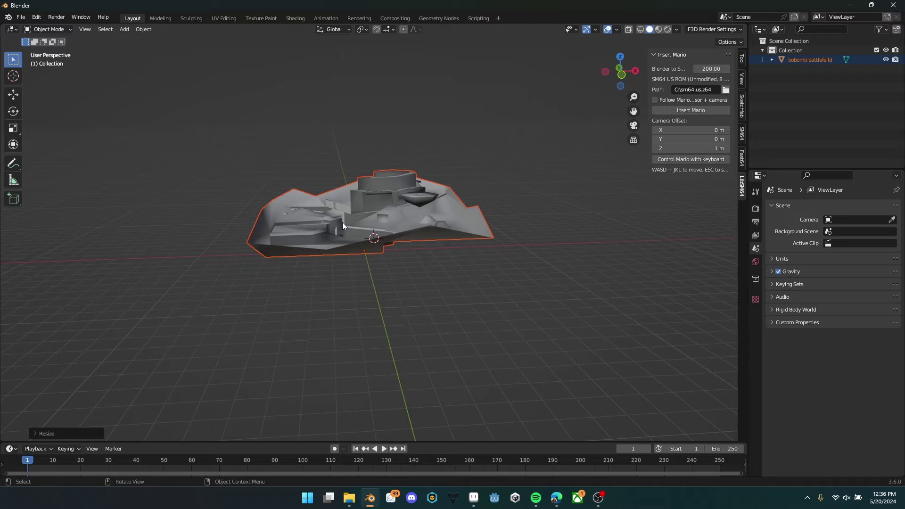
Lower the battlefield slightly along the Z axis so its ground sits beneath the 3D cursor.
scroll(354, 222, "up", 3)
key("g")
key("z")
left_click(357, 272)
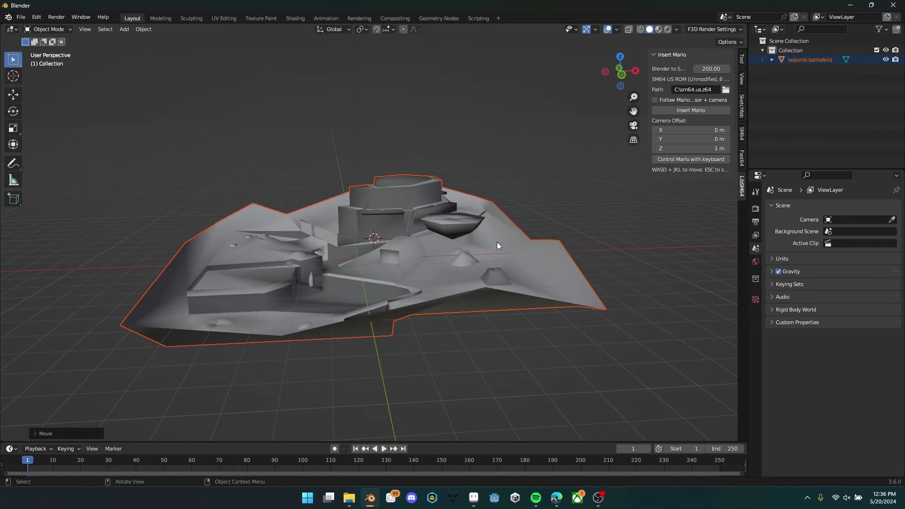
mouse_move(583, 230)
middle_mouse_down()
mouse_move(612, 233)
mouse_move(601, 203)
mouse_move(608, 189)
middle_mouse_up()
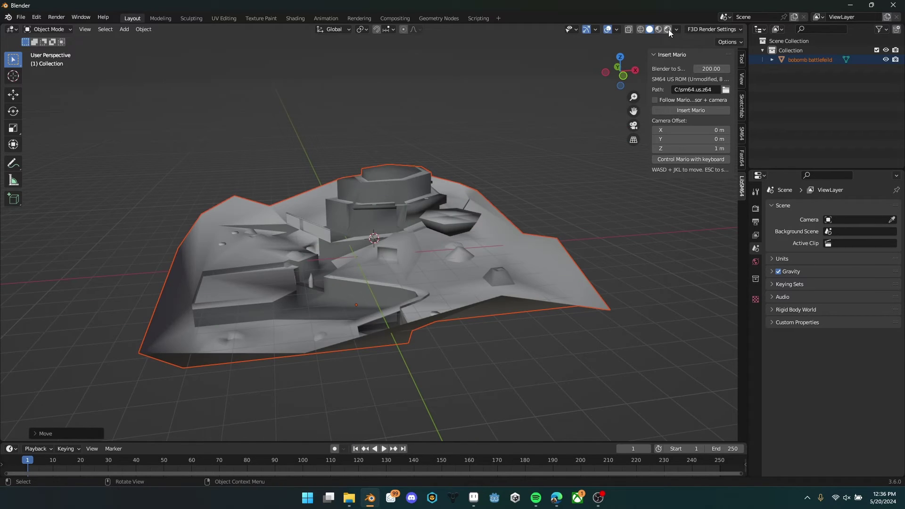
Switch the viewport to Material Preview shading and inspect the battlefield's textures from several angles.
left_click(659, 29)
middle_click_drag(448, 213, 362, 238)
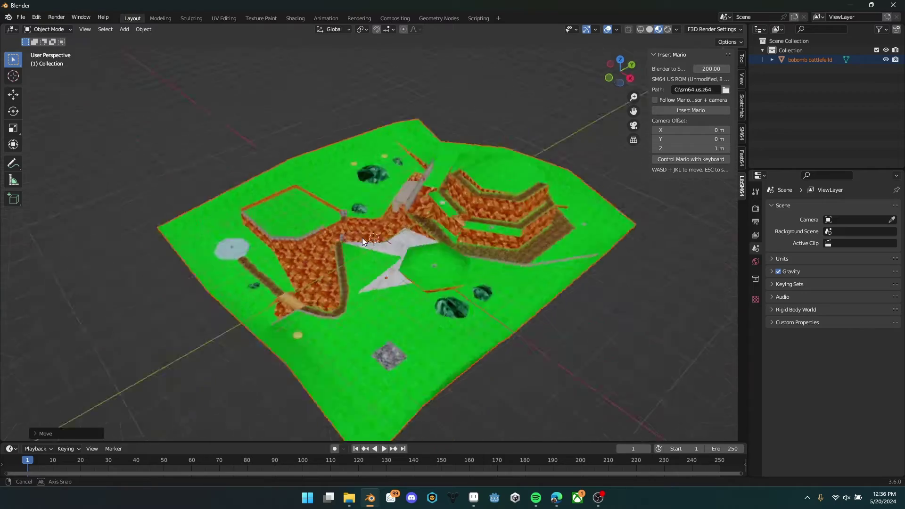
scroll(254, 261, "up", 5)
middle_click_drag(254, 261, 649, 139)
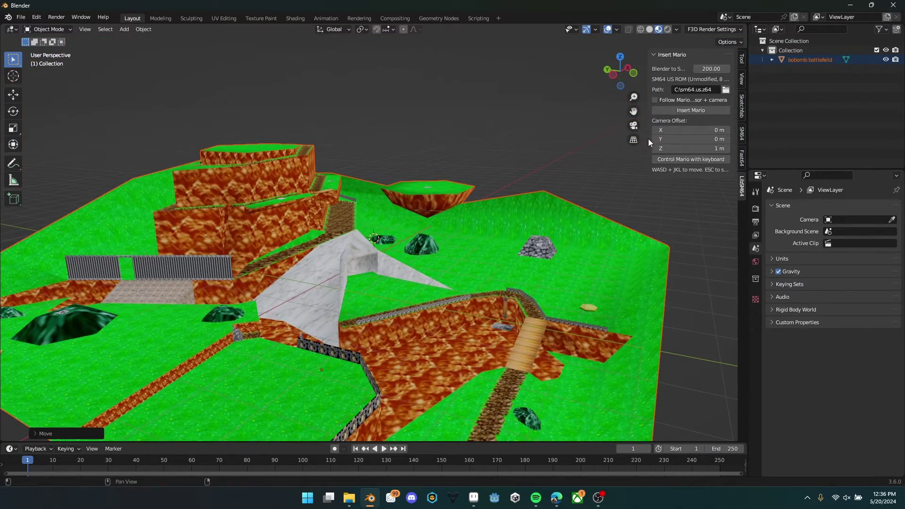
Move the battlefield along X and Y to bring its grassy start area under the 3D cursor, and insert Mario with camera following enabled.
scroll(476, 328, "down", 3)
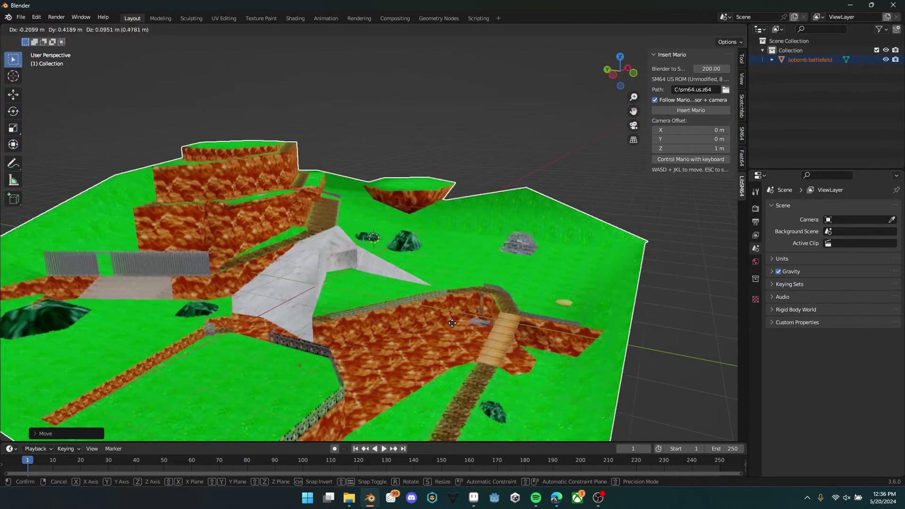
key("g")
key("x")
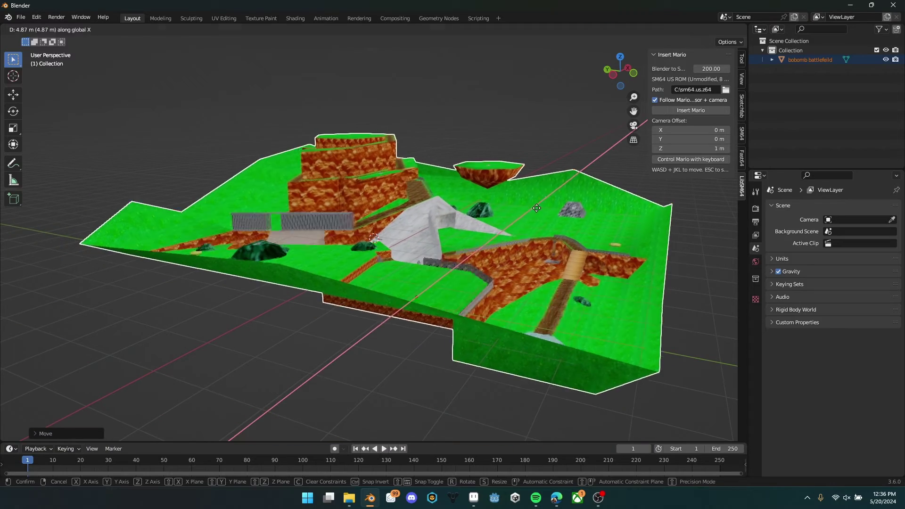
key("y")
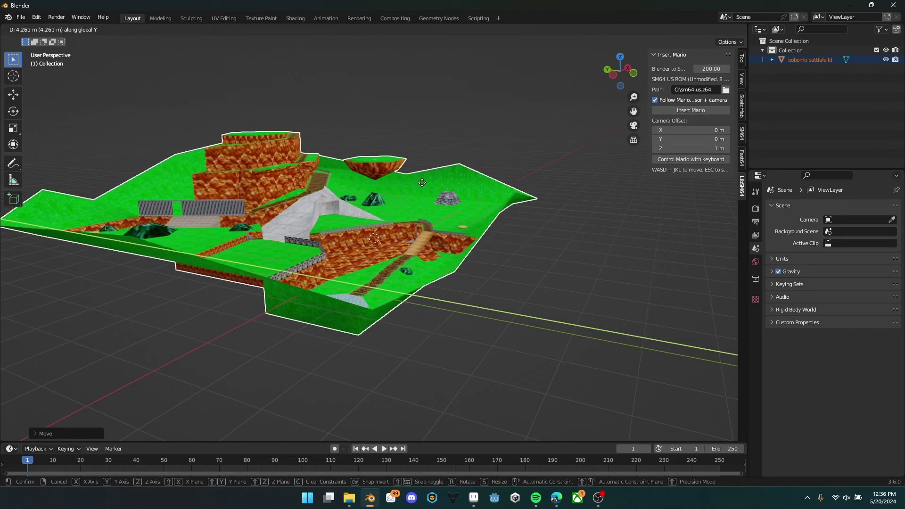
left_click(542, 151)
left_click(690, 109)
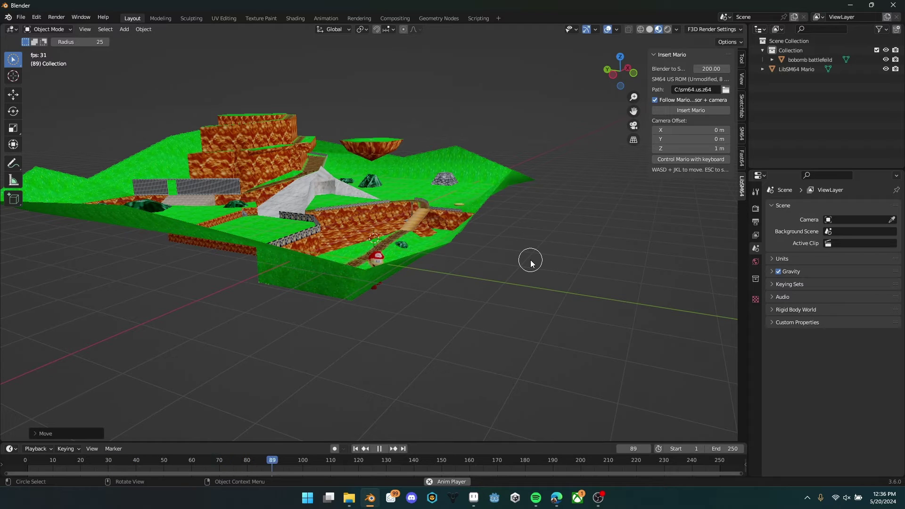
Take keyboard control of Mario and run and jump him from the start area across the battlefield's grass and white slope.
left_click(691, 159)
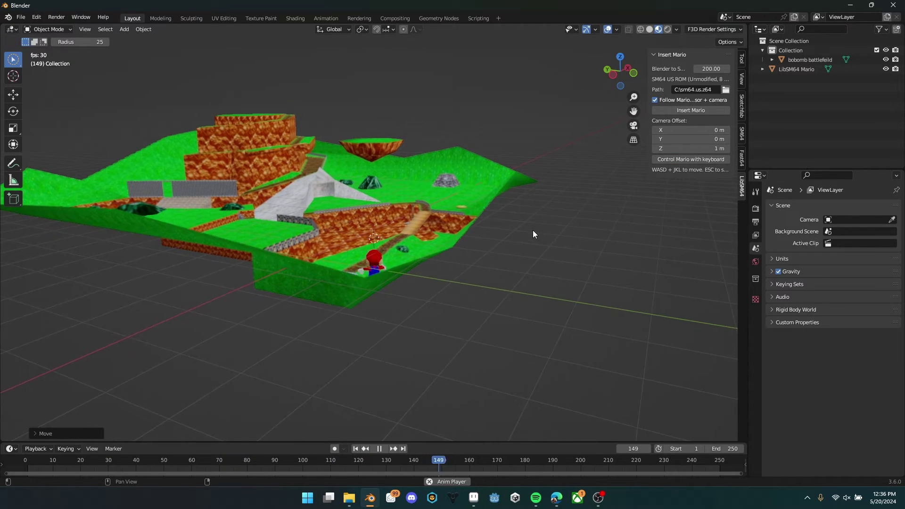
key("w")
key("a")
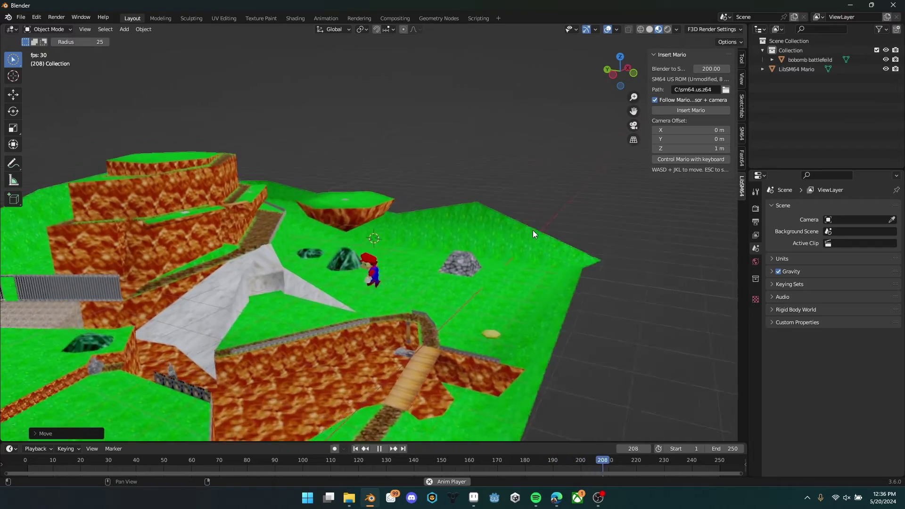
key("j")
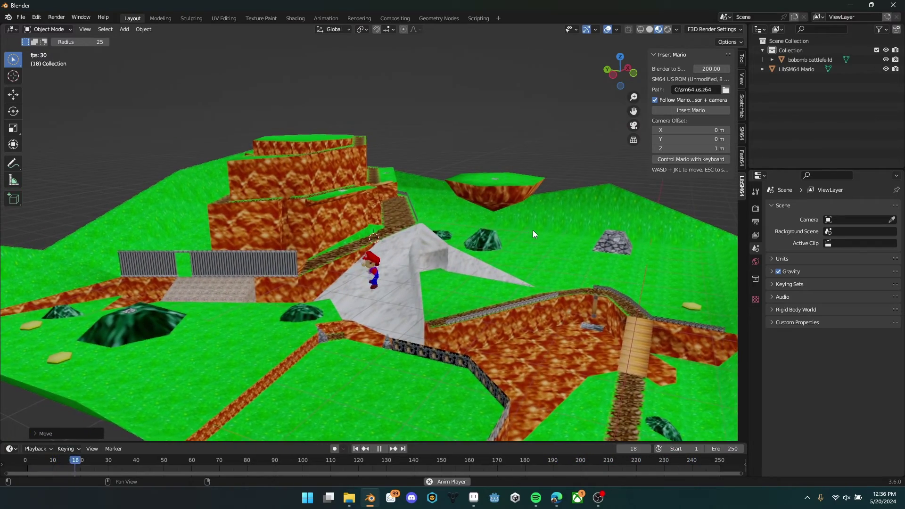
key("l")
key("j")
key("w")
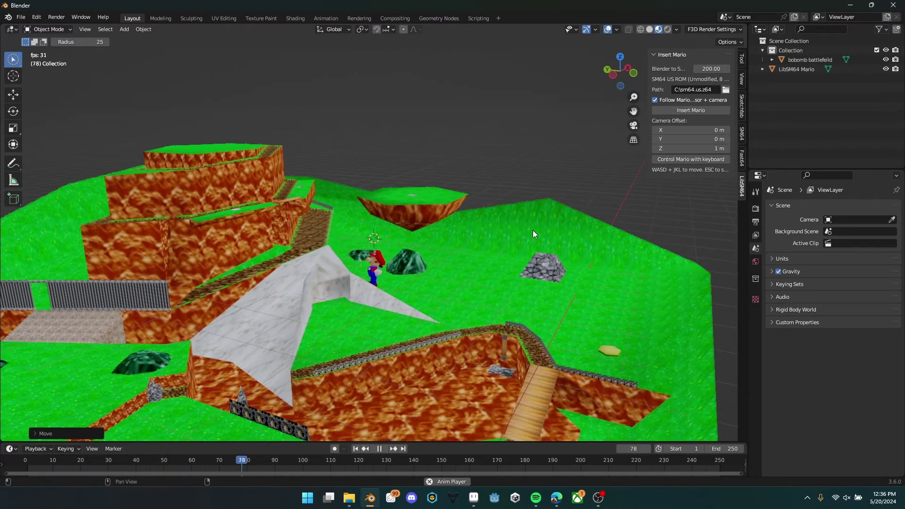
Run Mario over the grass, jump him onto the floating island, and end the keyboard control session.
key("w")
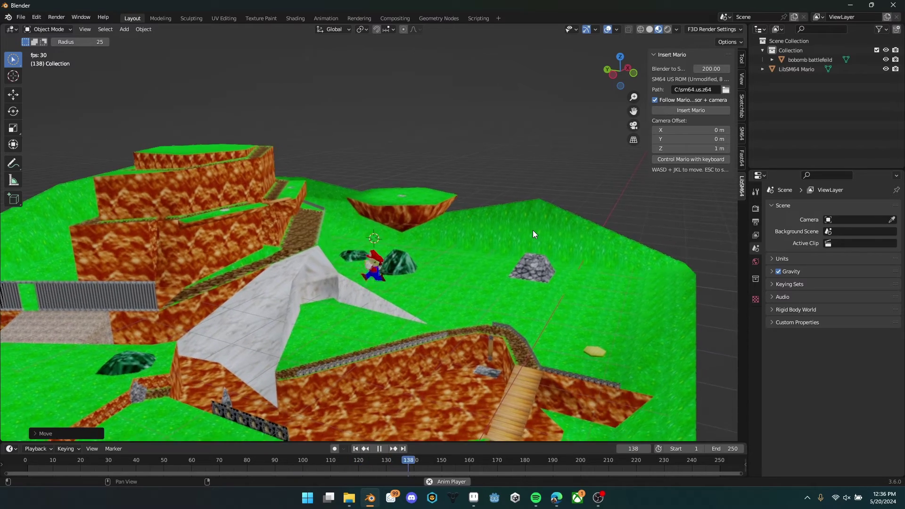
key("s")
key("l")
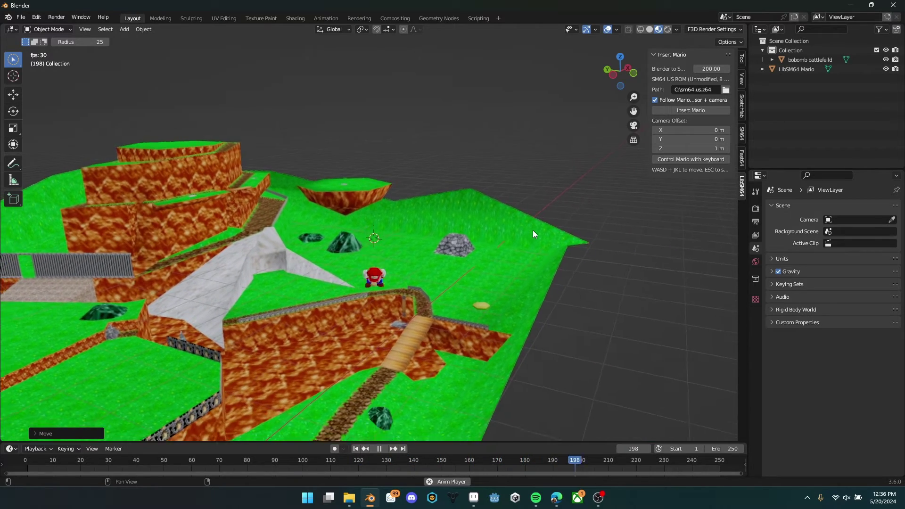
key("j")
key("d")
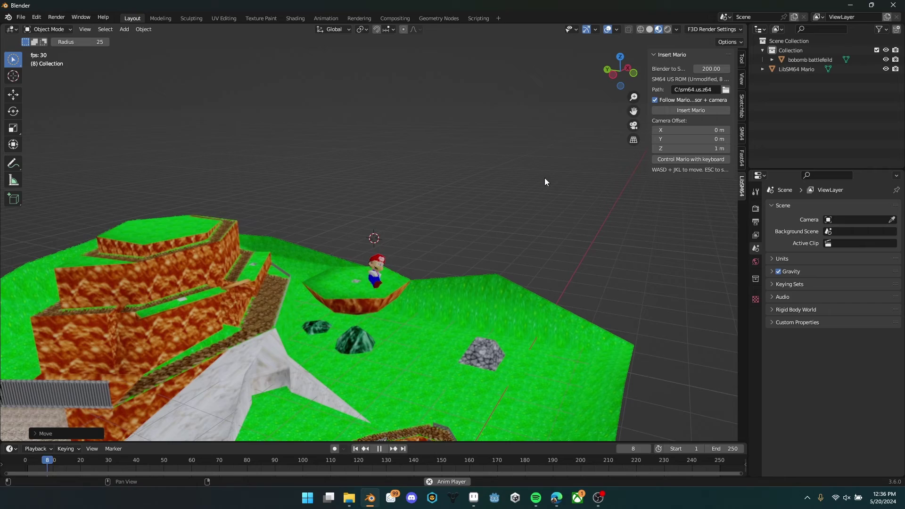
key("Escape")
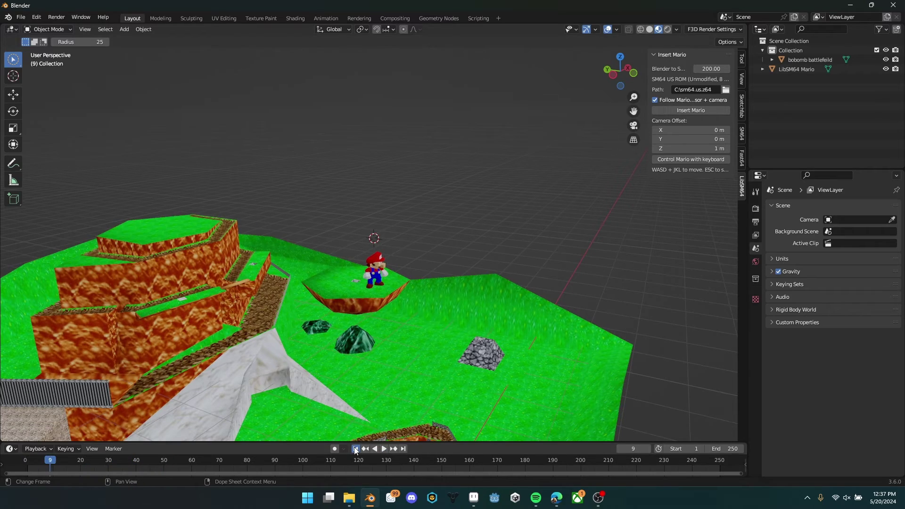
Delete the Mario object on the floating island and set the Blender-to-SM64 scale to 500.
scroll(420, 370, "down", 8)
scroll(424, 363, "up", 4)
middle_click_drag(425, 363, 371, 273)
scroll(420, 370, "up", 3)
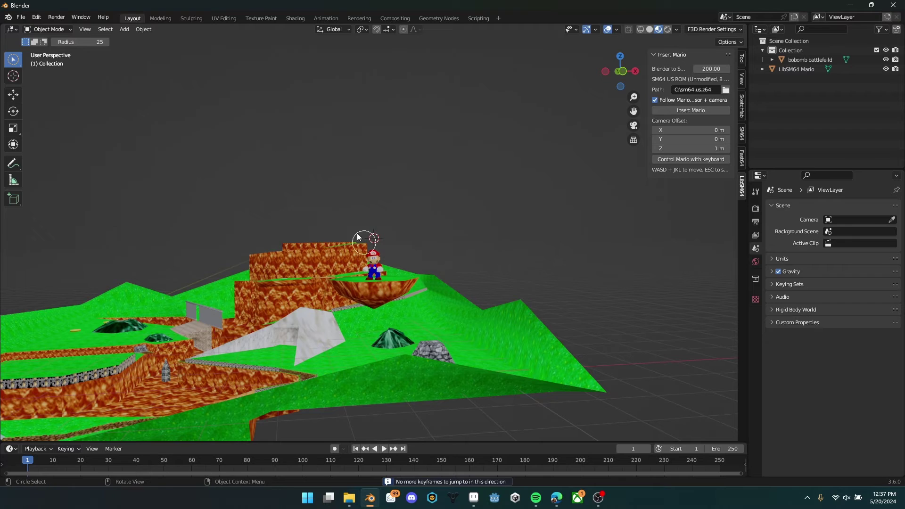
left_click_drag(13, 59, 57, 81)
left_click(383, 256)
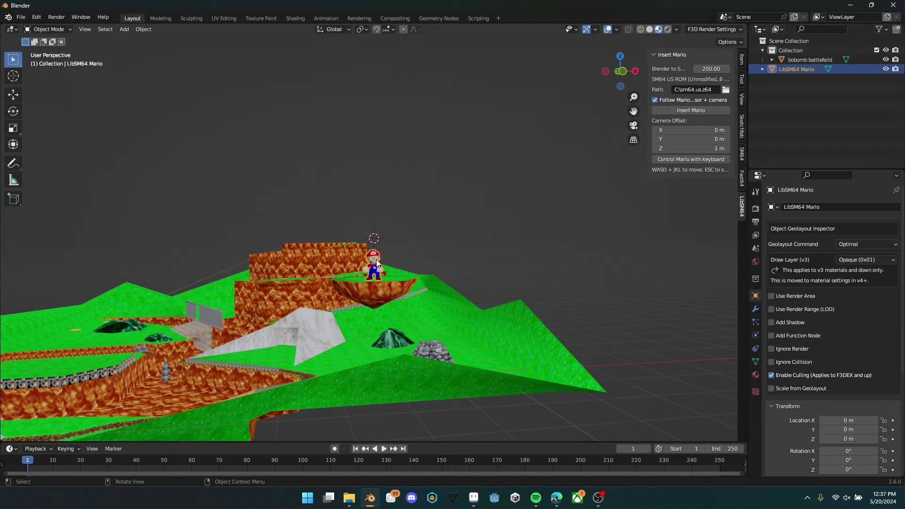
key("Delete")
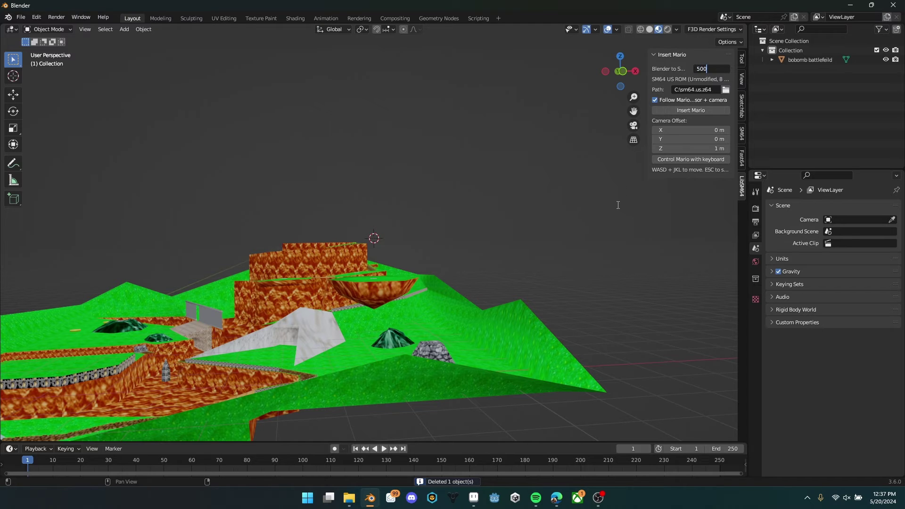
Move the battlefield about 7.8 m along X and about 4.5 m along Y, bringing its start area near the 3D cursor.
left_click(435, 307)
scroll(444, 305, "down", 6)
middle_click_drag(454, 303, 438, 376)
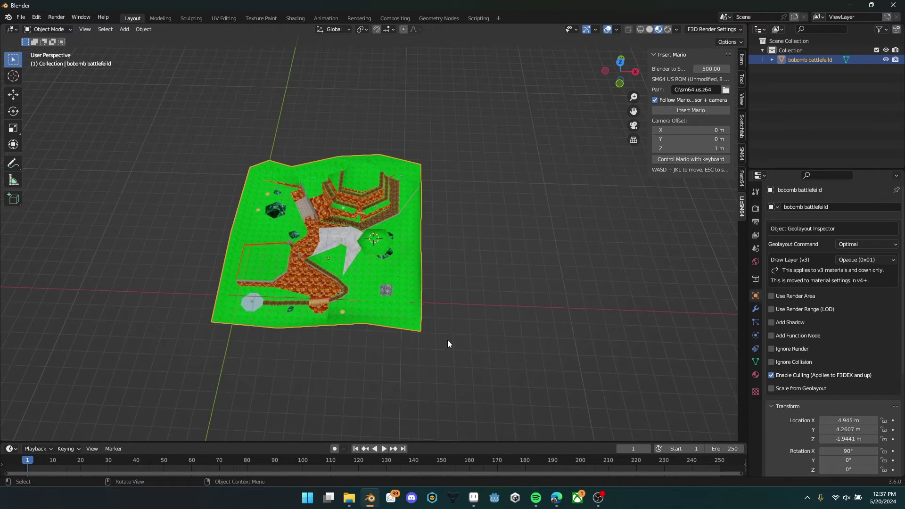
key("g")
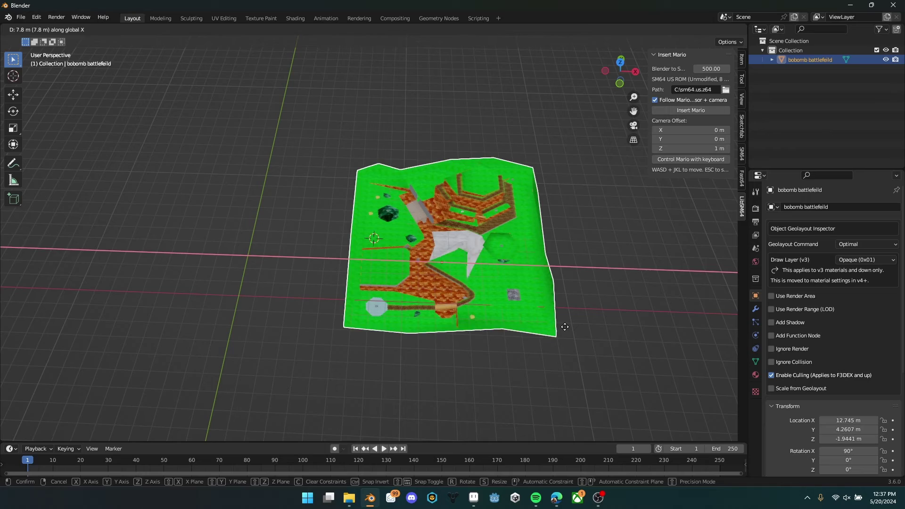
left_click(566, 331)
key("g")
key("y")
left_click(556, 277)
scroll(461, 344, "up", 2)
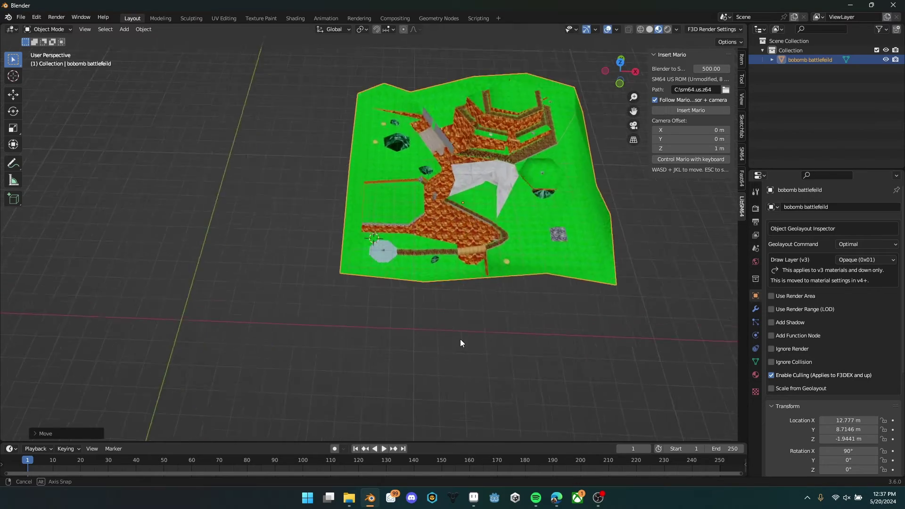
Raise the battlefield along Z to about 0.69 m so the start area's ground sits close beneath the 3D cursor.
middle_click_drag(461, 344, 470, 364)
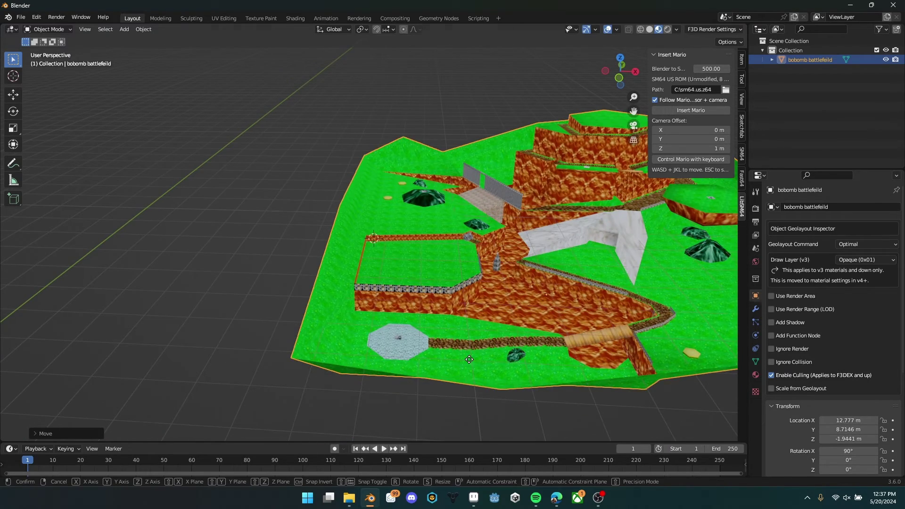
key("z")
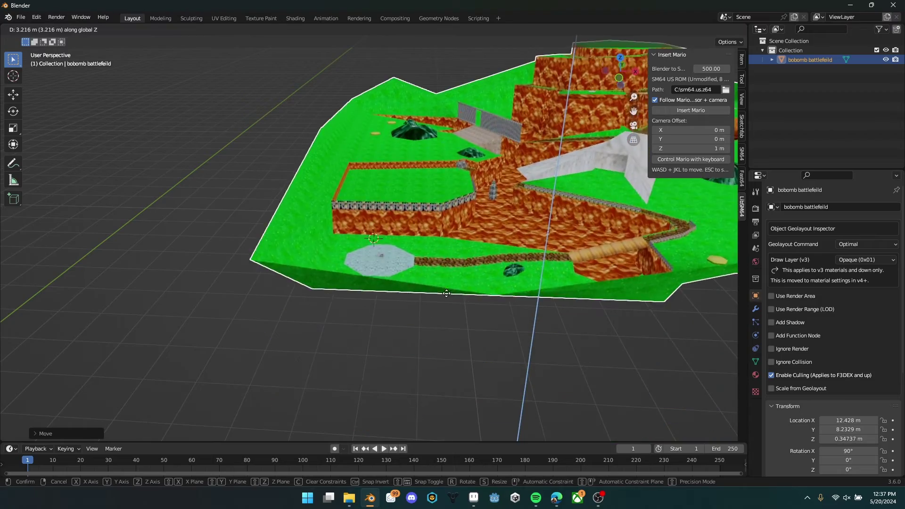
left_click(447, 283)
middle_click_drag(447, 284, 499, 266)
scroll(405, 267, "up", 4)
Shift the battlefield about -1.15 m along Y to line up the dirt path with the 3D cursor.
mouse_move(405, 266)
middle_mouse_down()
mouse_move(457, 274)
mouse_move(416, 272)
middle_mouse_up()
key("g")
key("x")
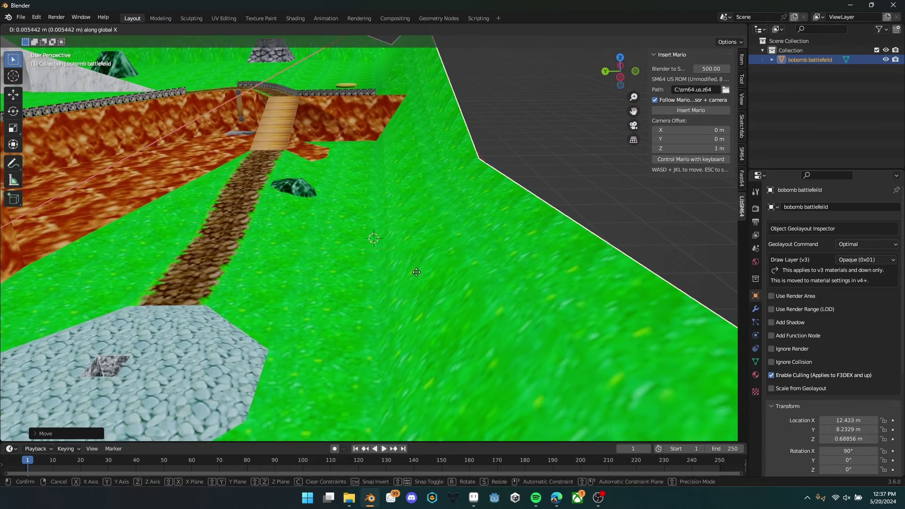
key("y")
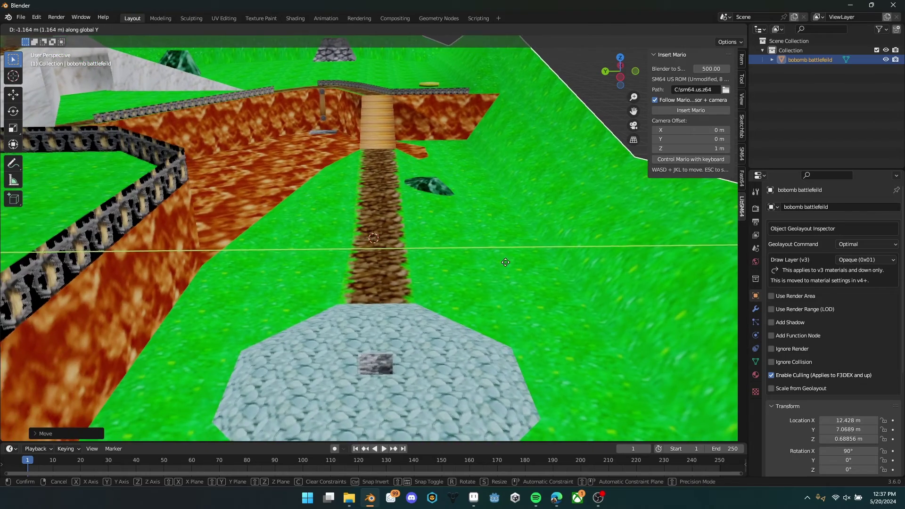
left_click(506, 262)
Insert Mario at the 3D cursor and play as him with keyboard control in Material Preview shading.
left_click(696, 113)
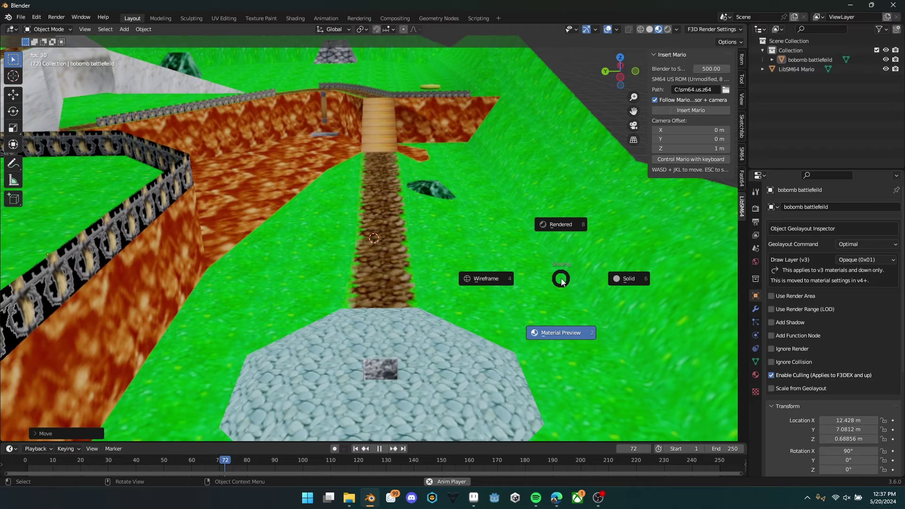
left_click(685, 161)
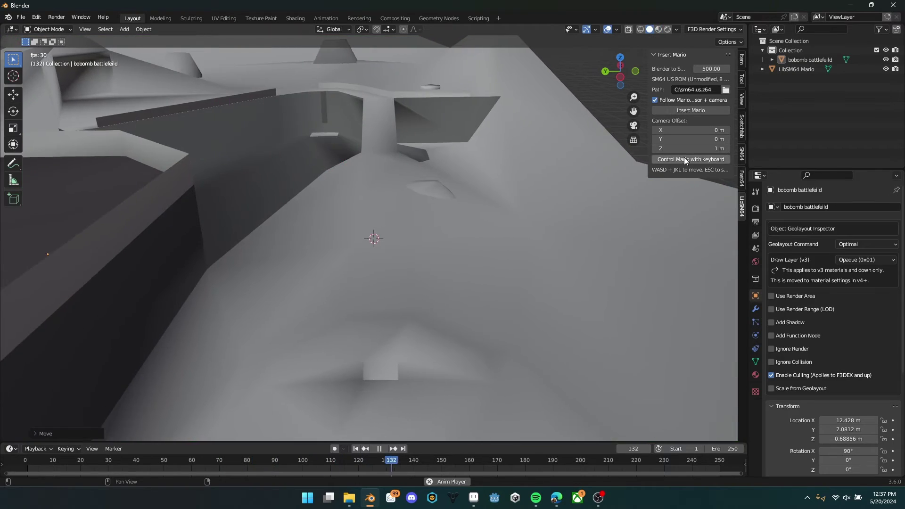
left_click(659, 29)
left_click(692, 159)
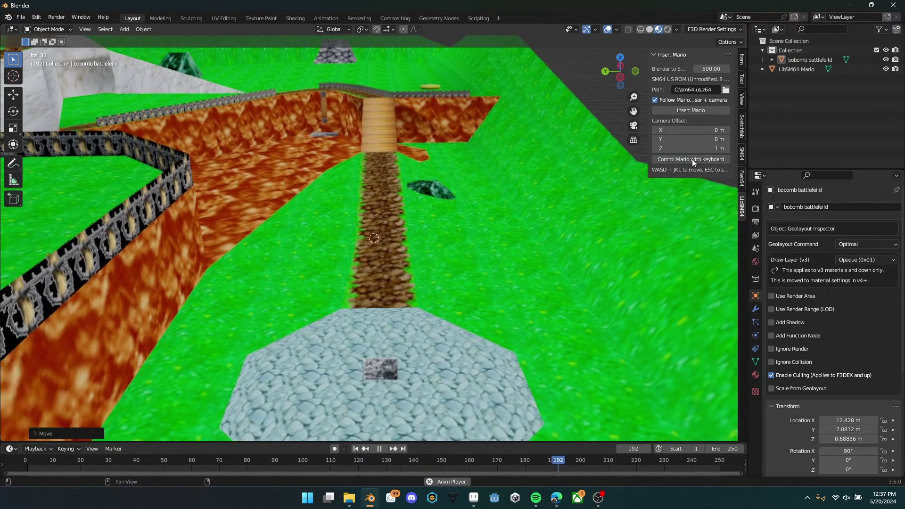
key("j")
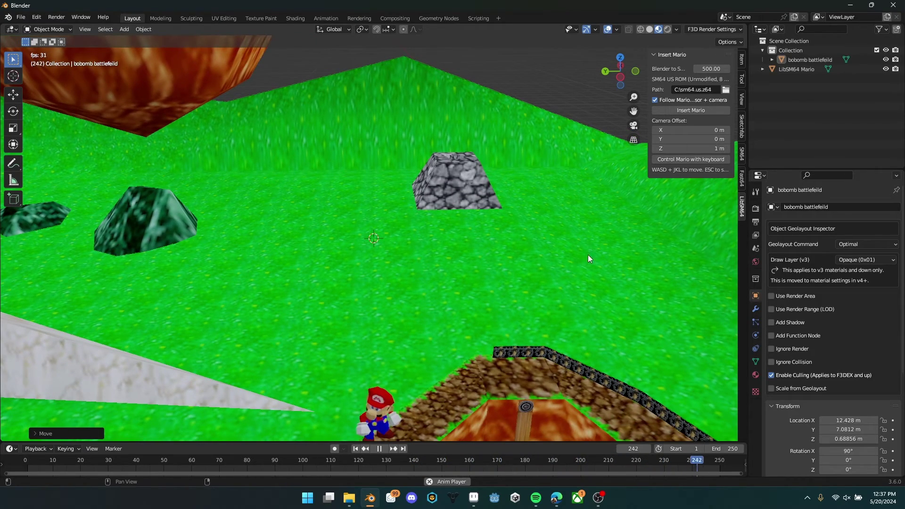
Set the Blender-to-SM64 scale to 700 to make Mario smaller relative to the battlefield.
middle_click_drag(392, 356, 358, 368)
scroll(392, 336, "down", 6)
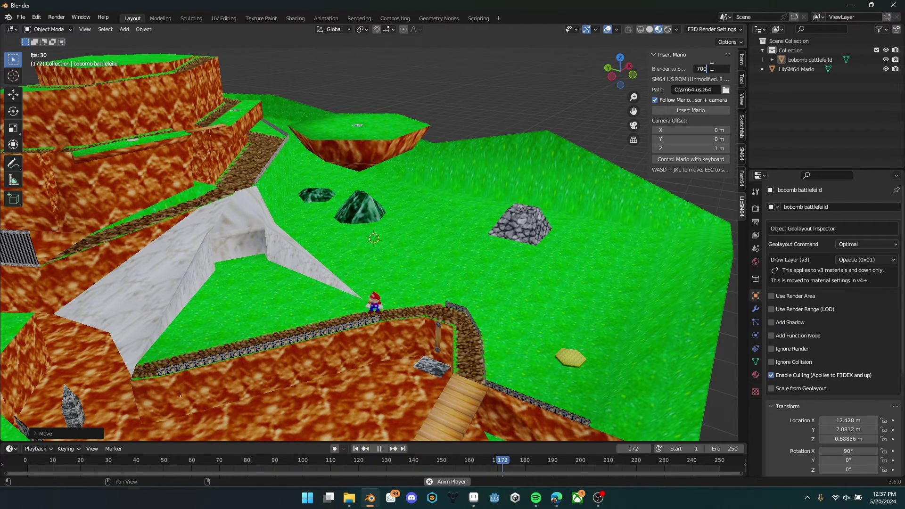
key("Return")
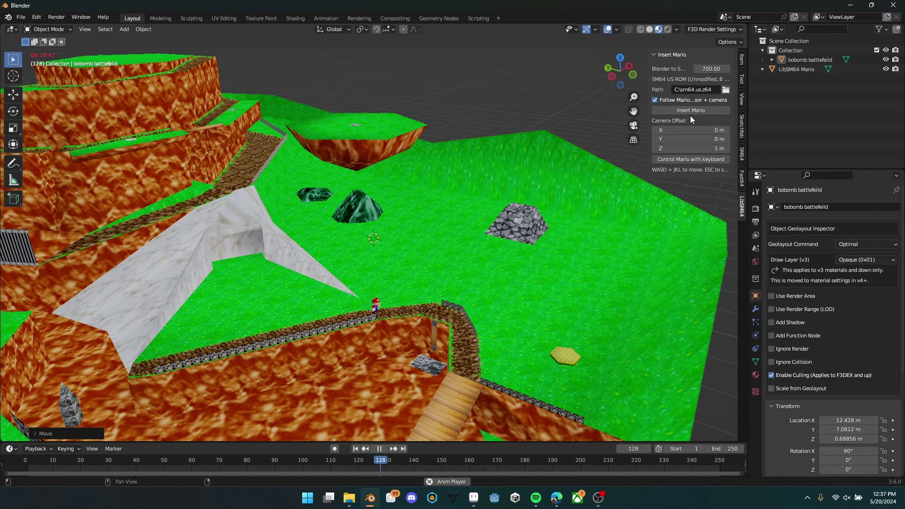
left_click(597, 503)
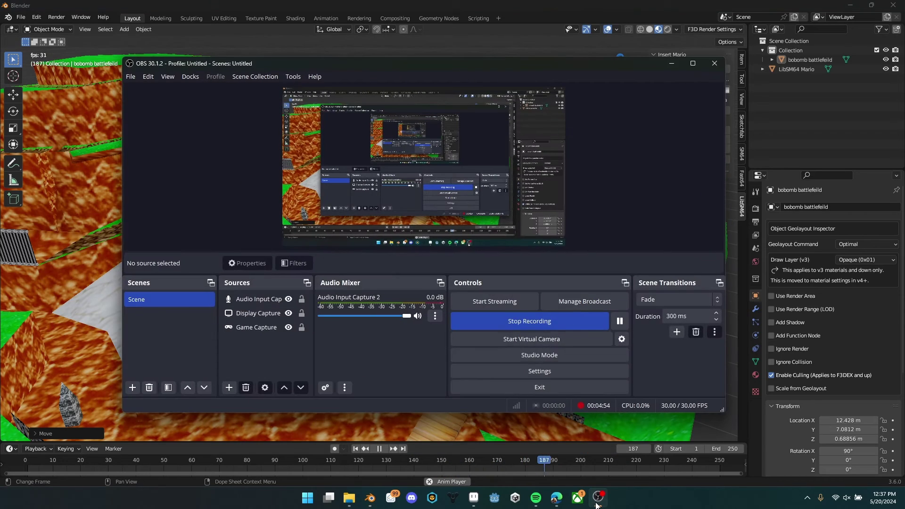
left_click(596, 504)
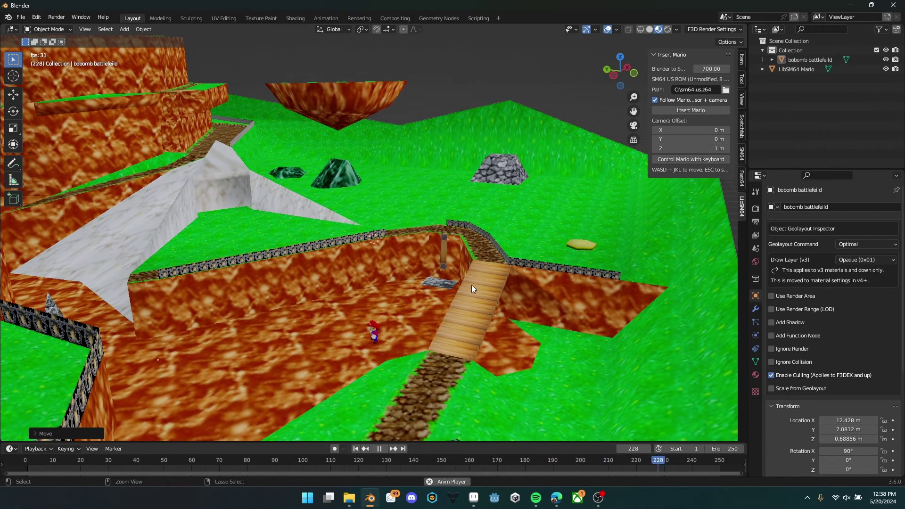
Take keyboard control of Mario and run him out of the lava-textured pit to the grass beside the white slope.
left_click(685, 159)
key("w")
key("d")
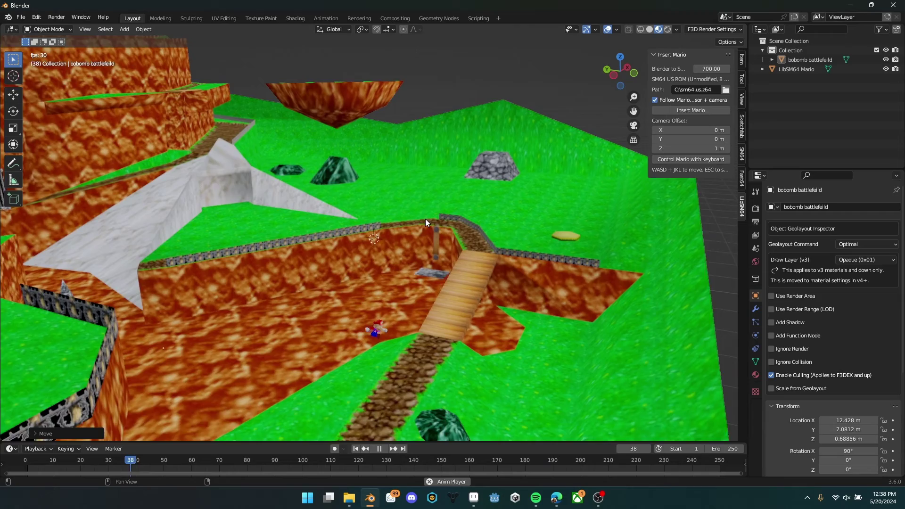
key("w")
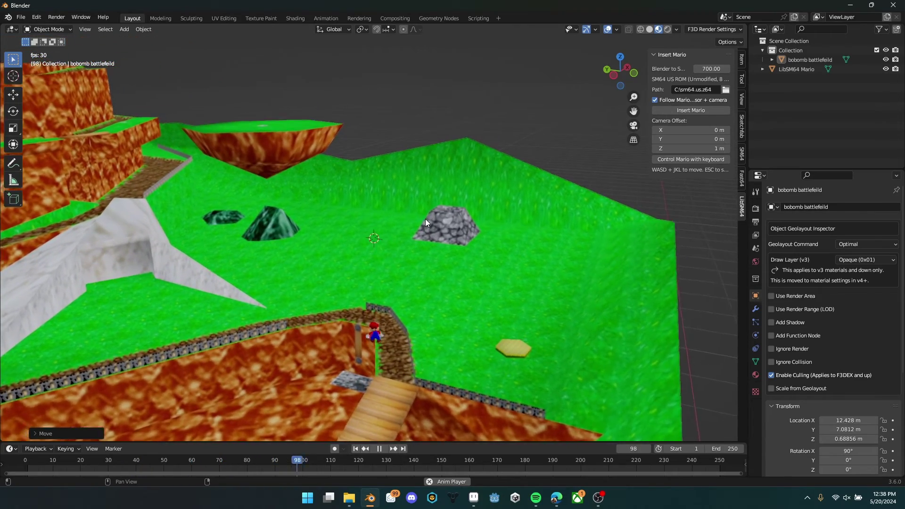
key("a")
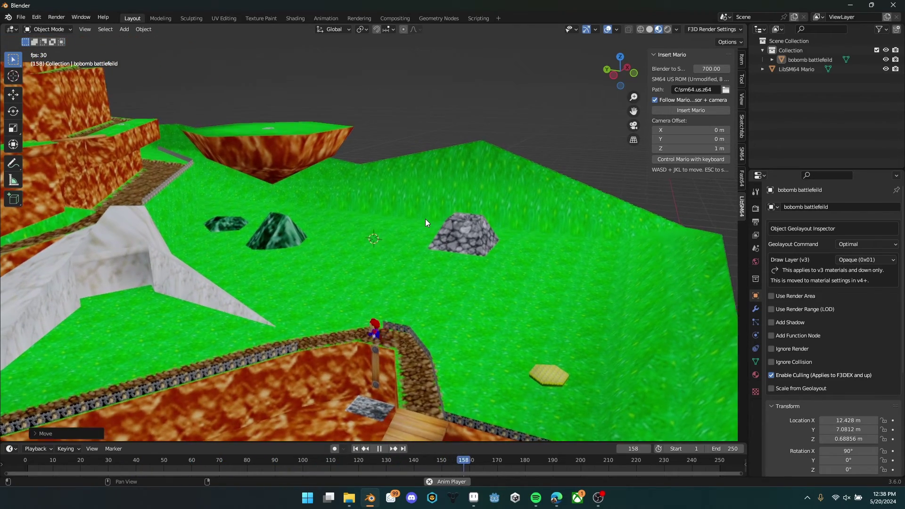
key("a")
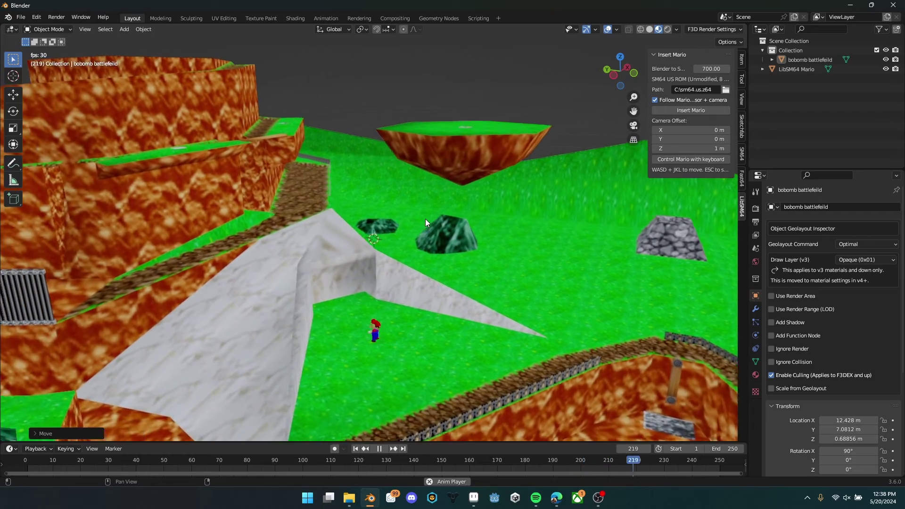
Run and jump Mario past the white slope to the green mound near the metal gate, and end keyboard control.
key("w")
key("a")
key("s")
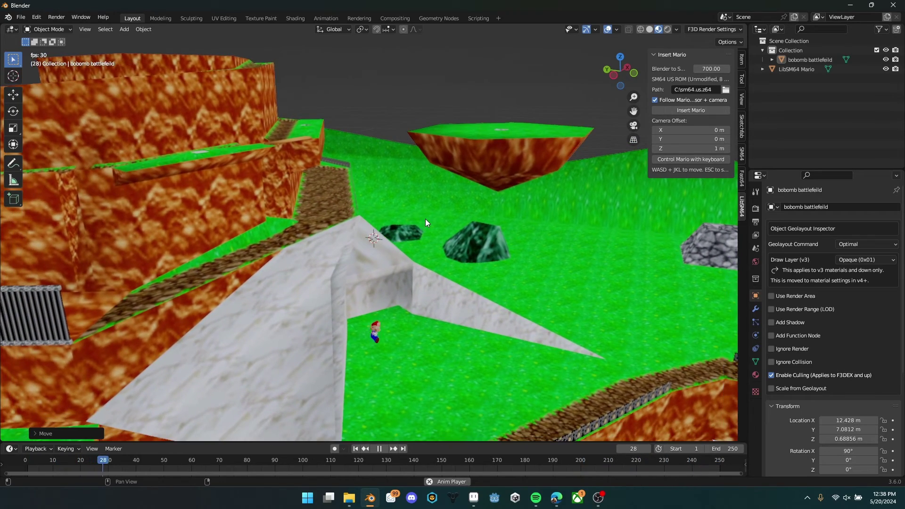
key("s")
key("l")
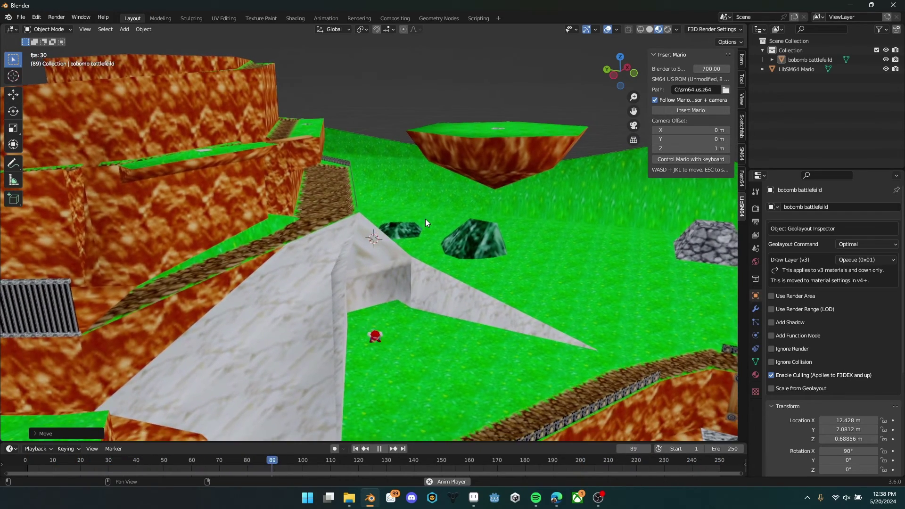
key("j")
key("l")
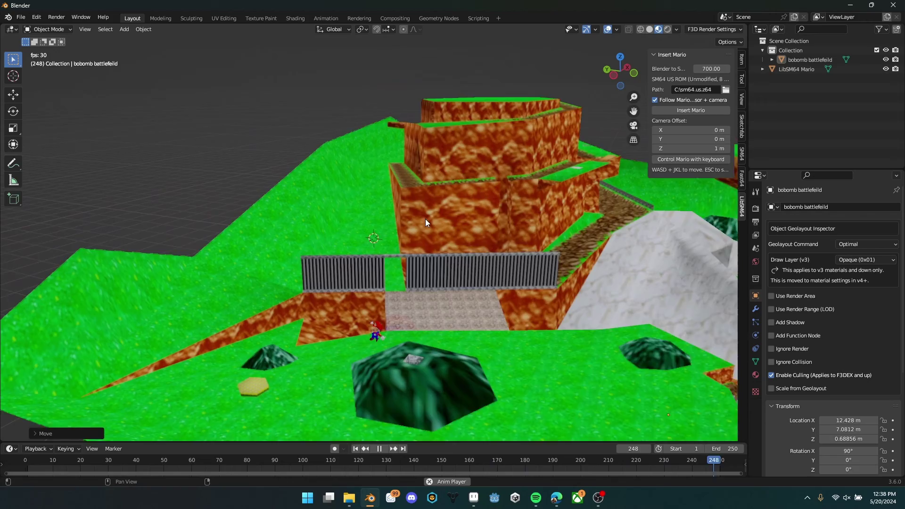
key("Escape")
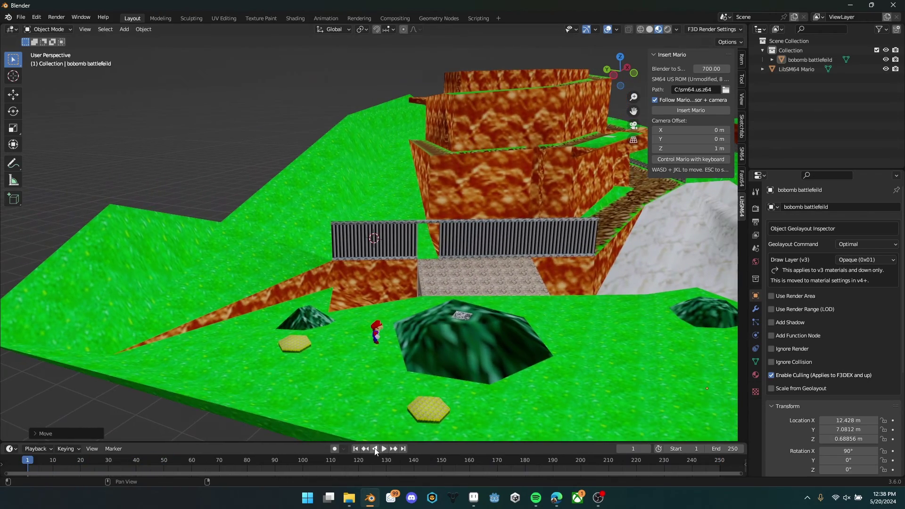
left_click(599, 497)
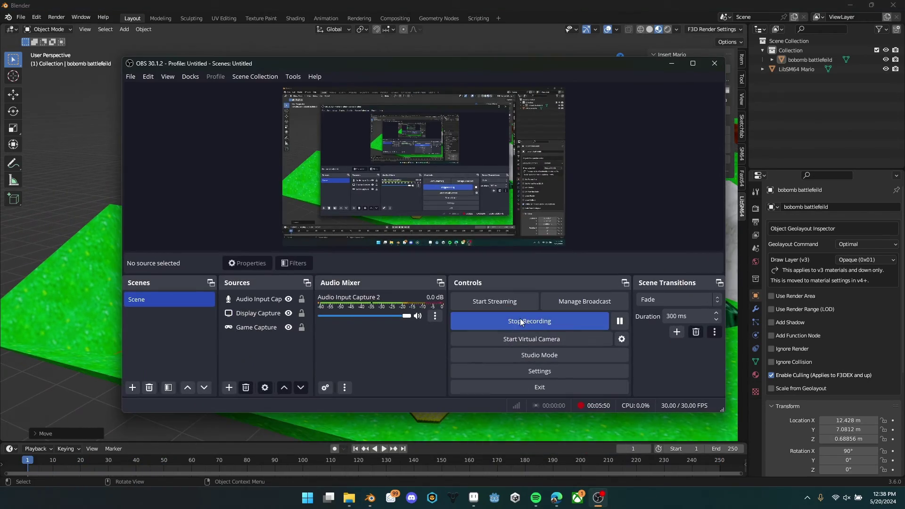